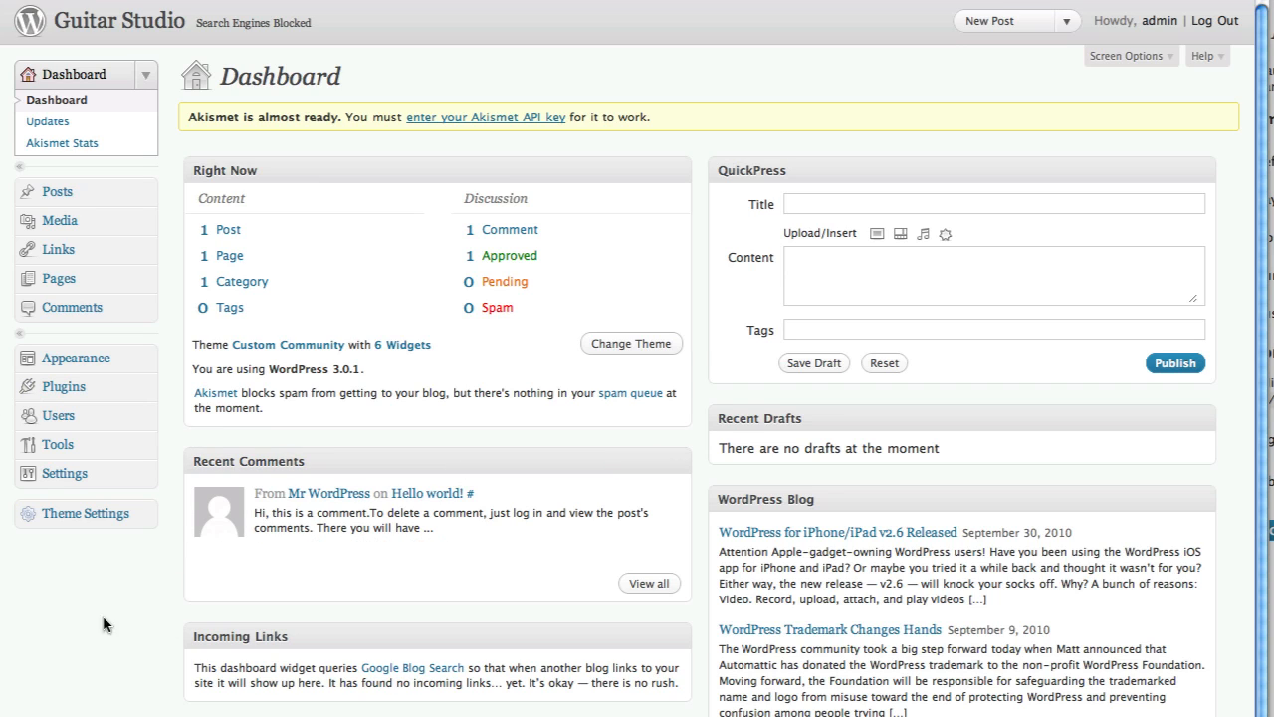
# - In the general settings, replace the site's tagline with "A great guitar music website"
pyautogui.click(147, 478)
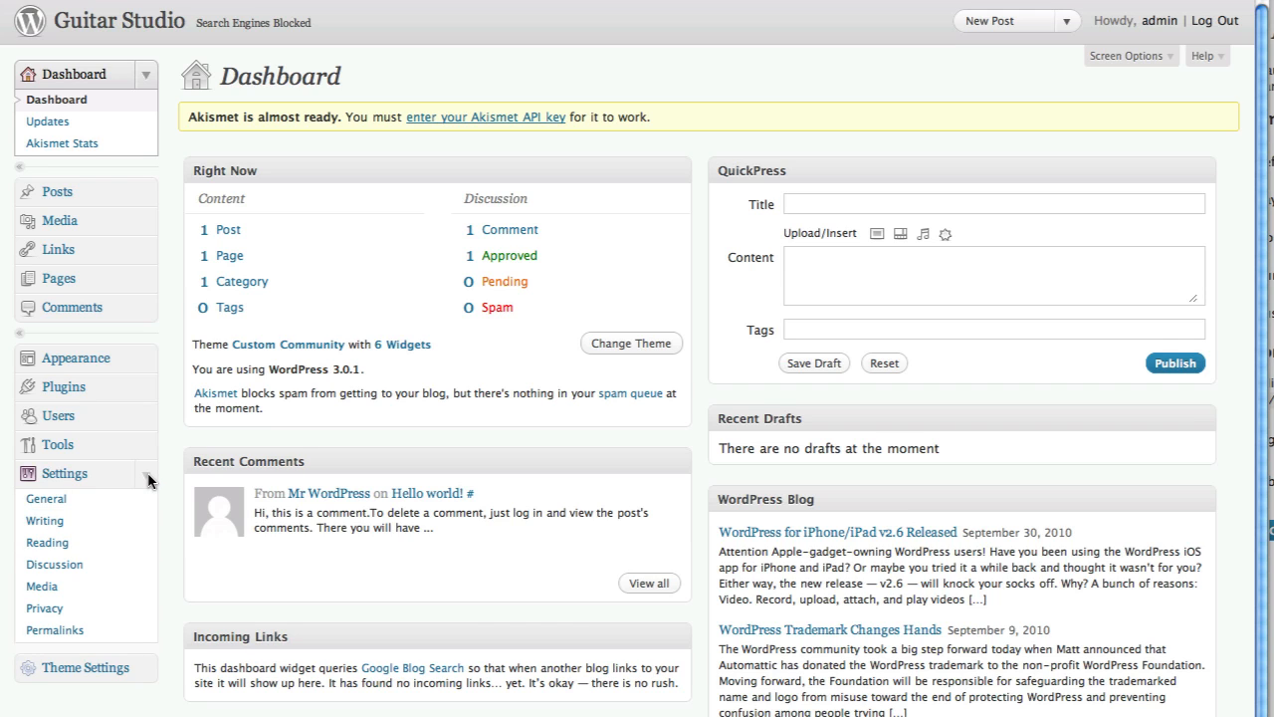
pyautogui.click(77, 478)
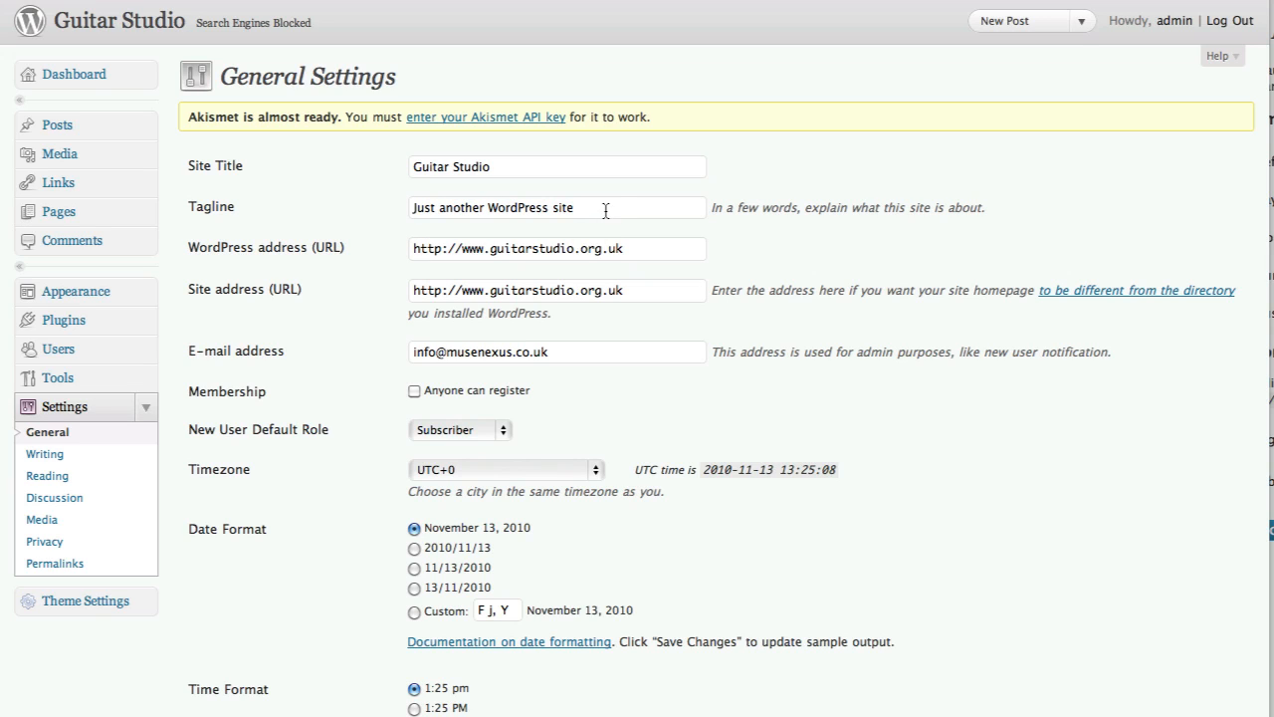
pyautogui.moveTo(606, 212); pyautogui.dragTo(371, 211)
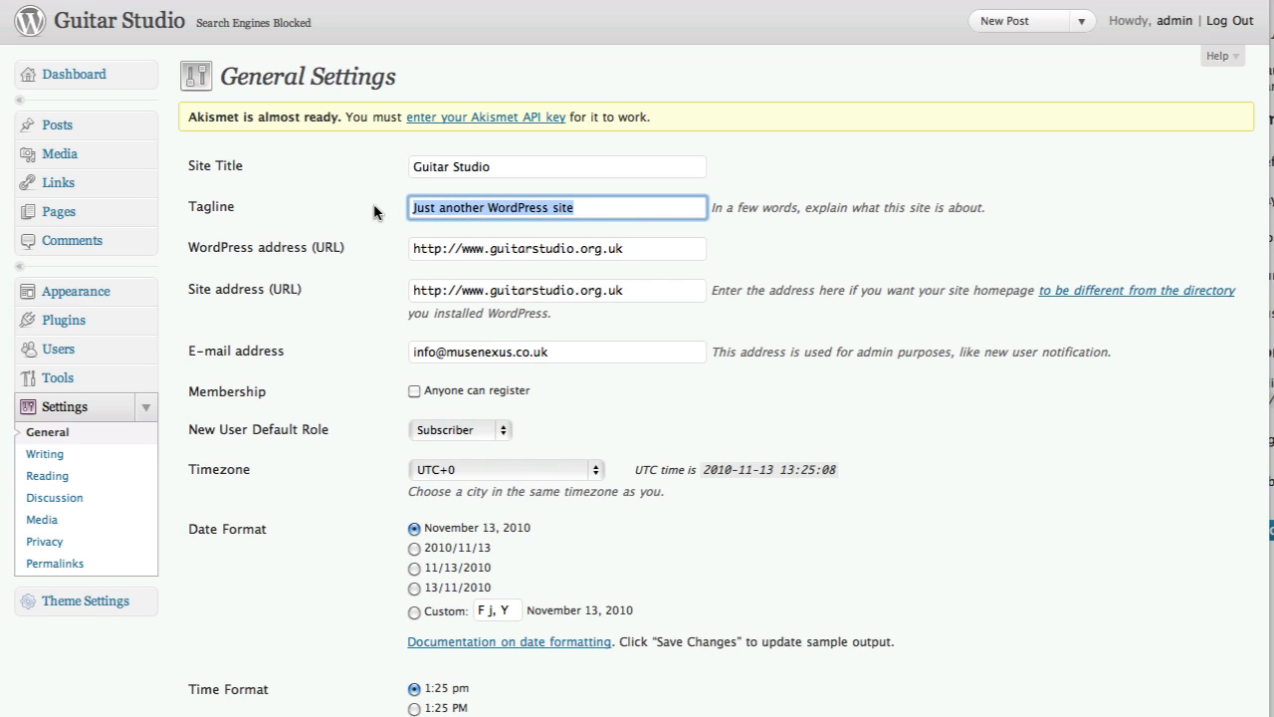
pyautogui.write('A ')
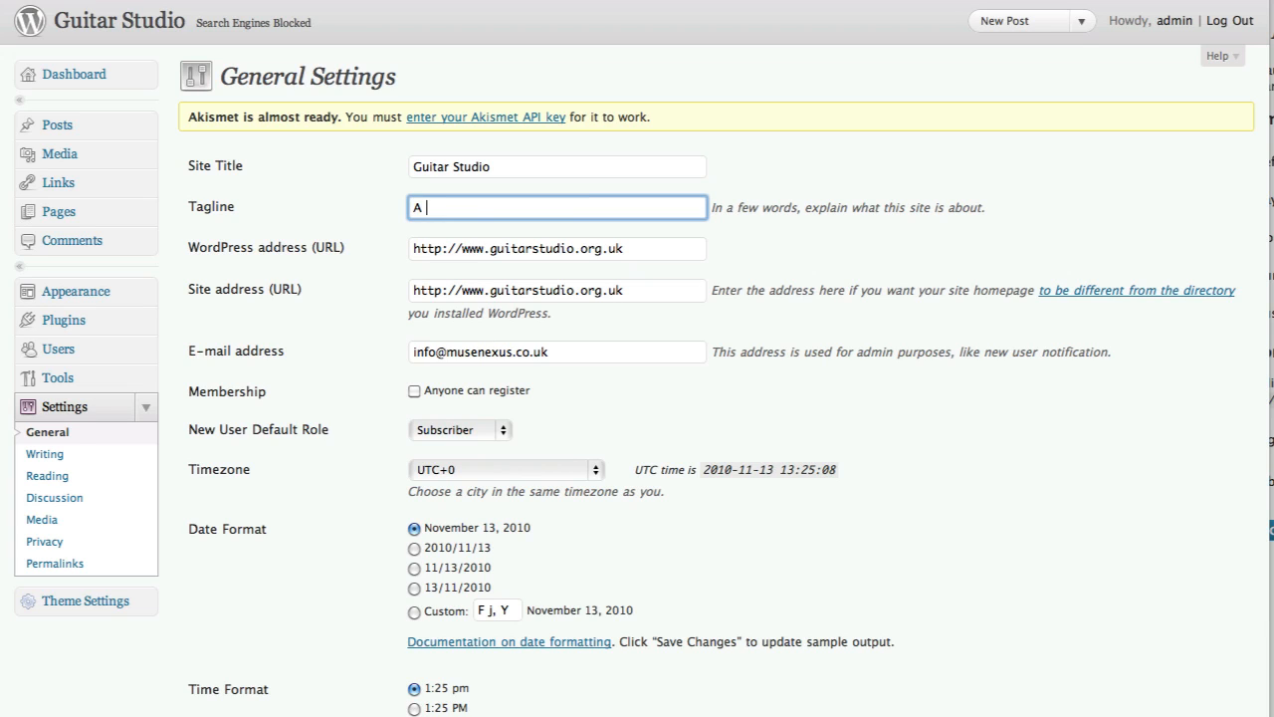
pyautogui.write('great guitar music website')
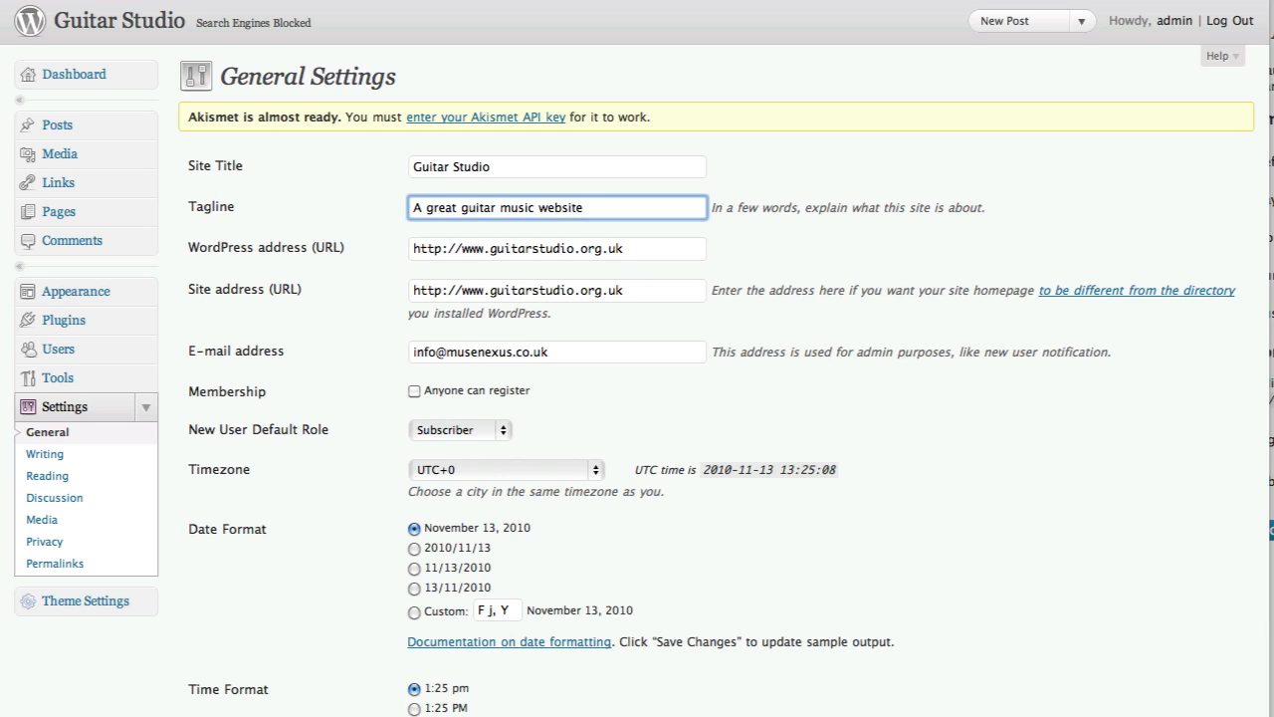
pyautogui.click(644, 255)
pyautogui.click(638, 291)
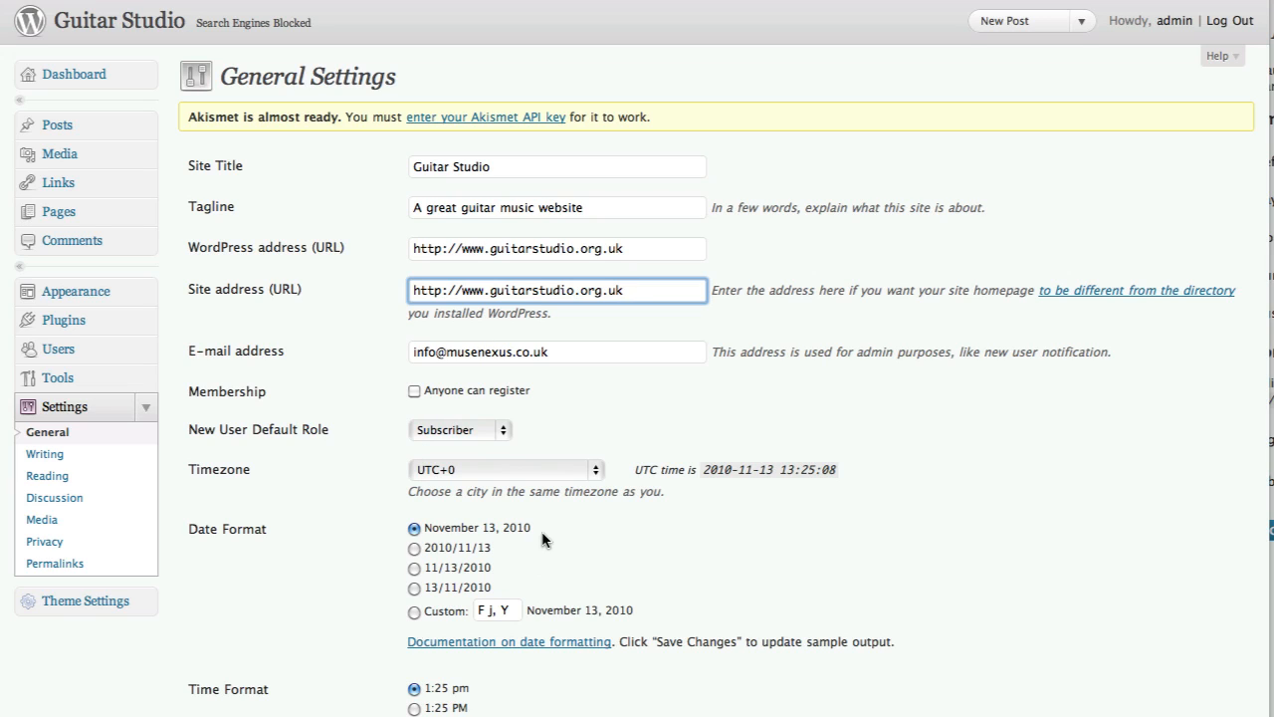
# - Set the date format to 13/11/2010 (d/m/Y), keep Monday as the week's starting day, and save the general settings
pyautogui.click(415, 591)
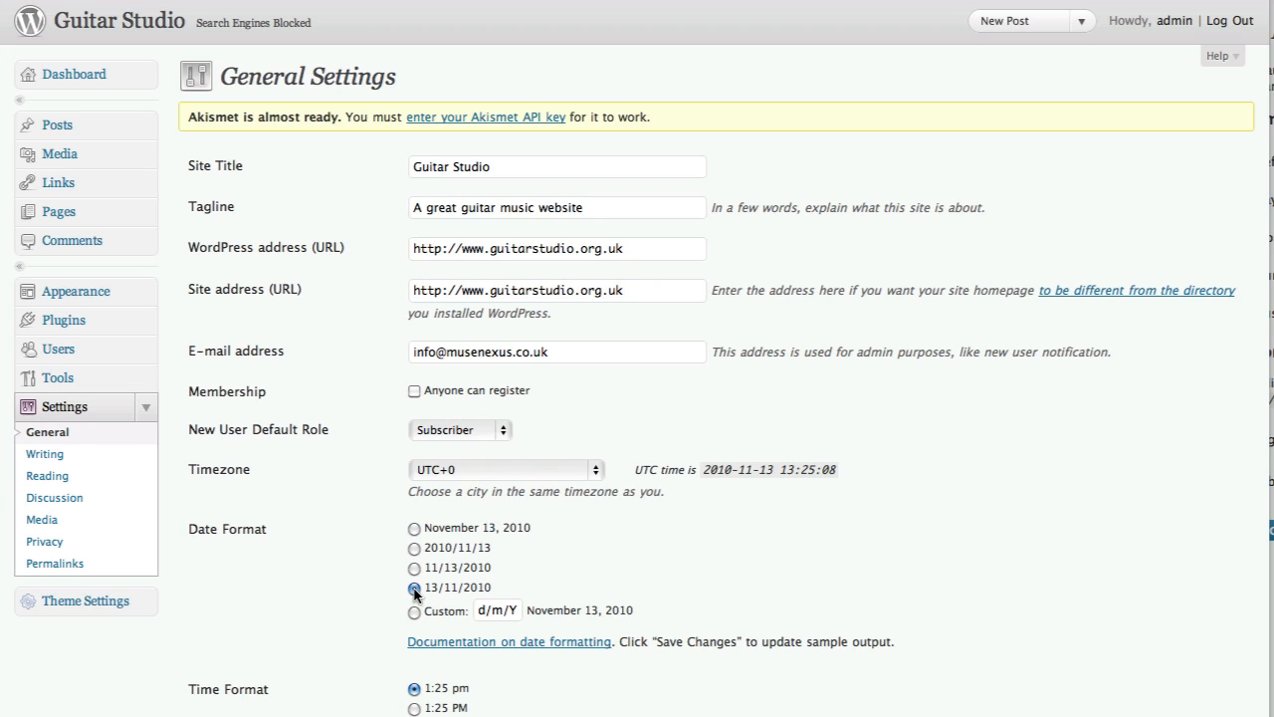
pyautogui.scroll(-3, 418, 617)
pyautogui.scroll(-2, 422, 534)
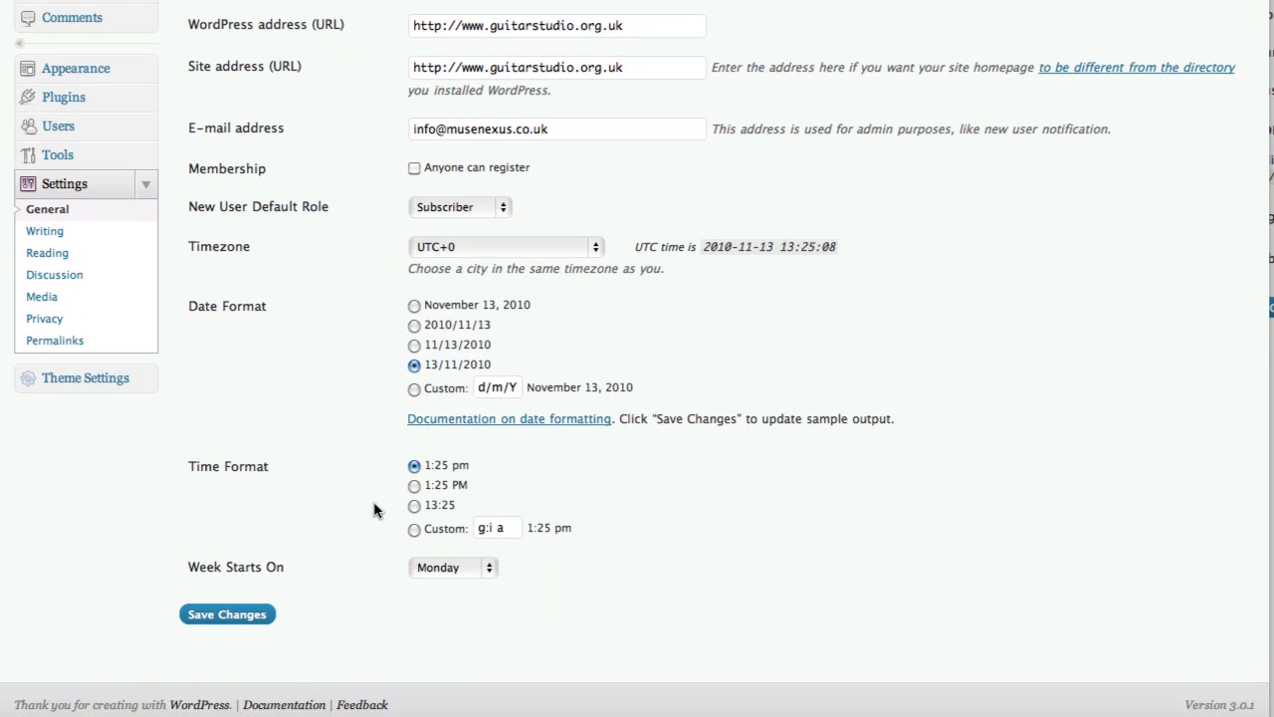
pyautogui.click(482, 559)
pyautogui.click(481, 559)
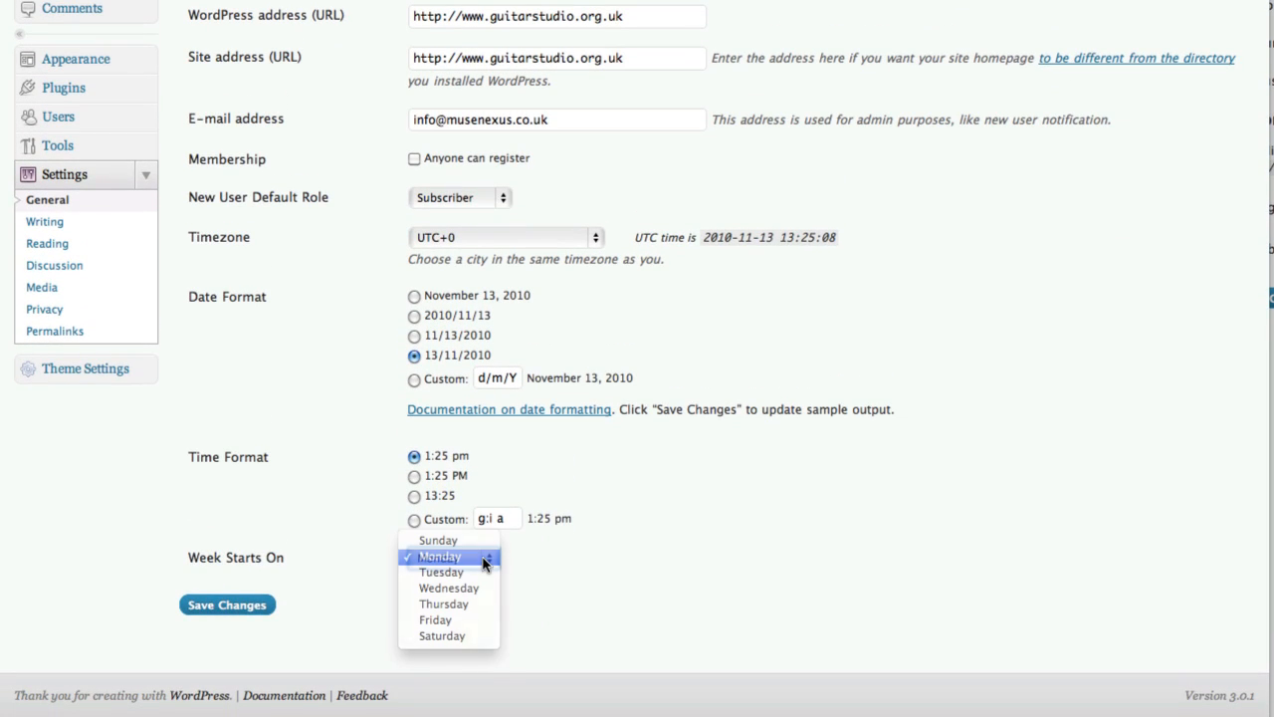
pyautogui.click(571, 559)
pyautogui.click(248, 615)
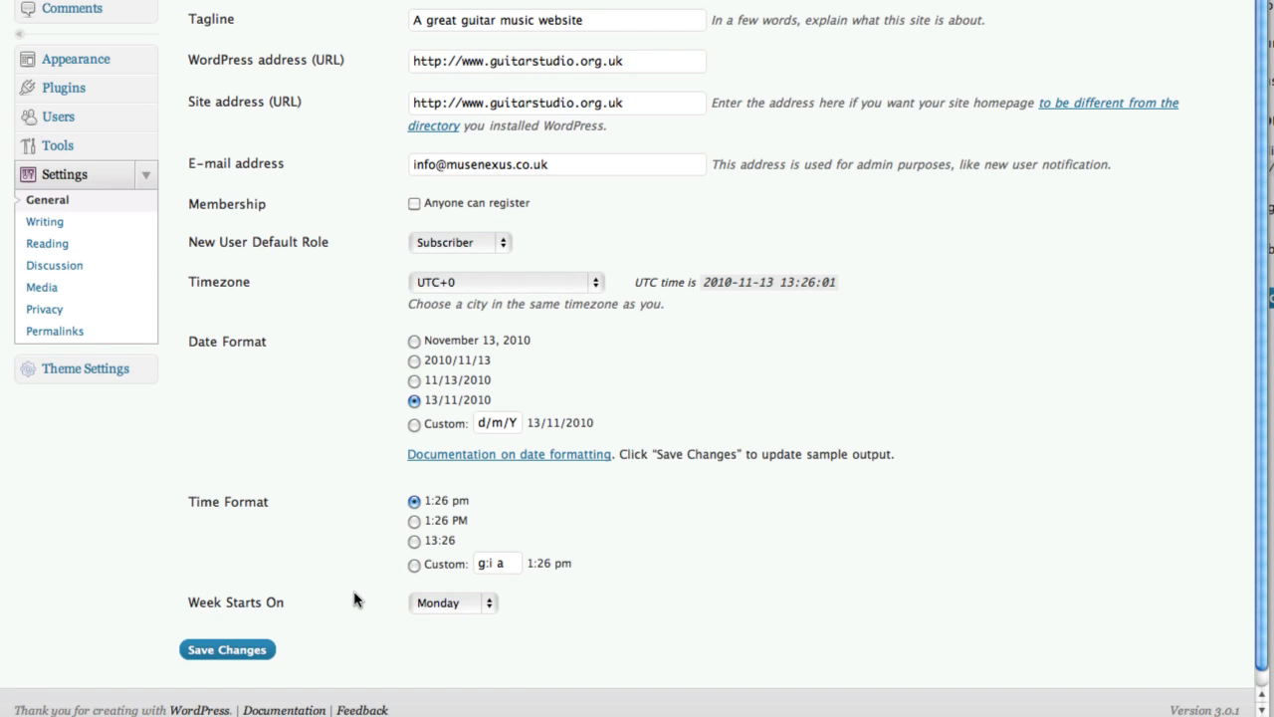
# - Review the Writing settings, including the post box, default category and post-via-e-mail options, and open the Reading settings
pyautogui.scroll(5, 137, 341)
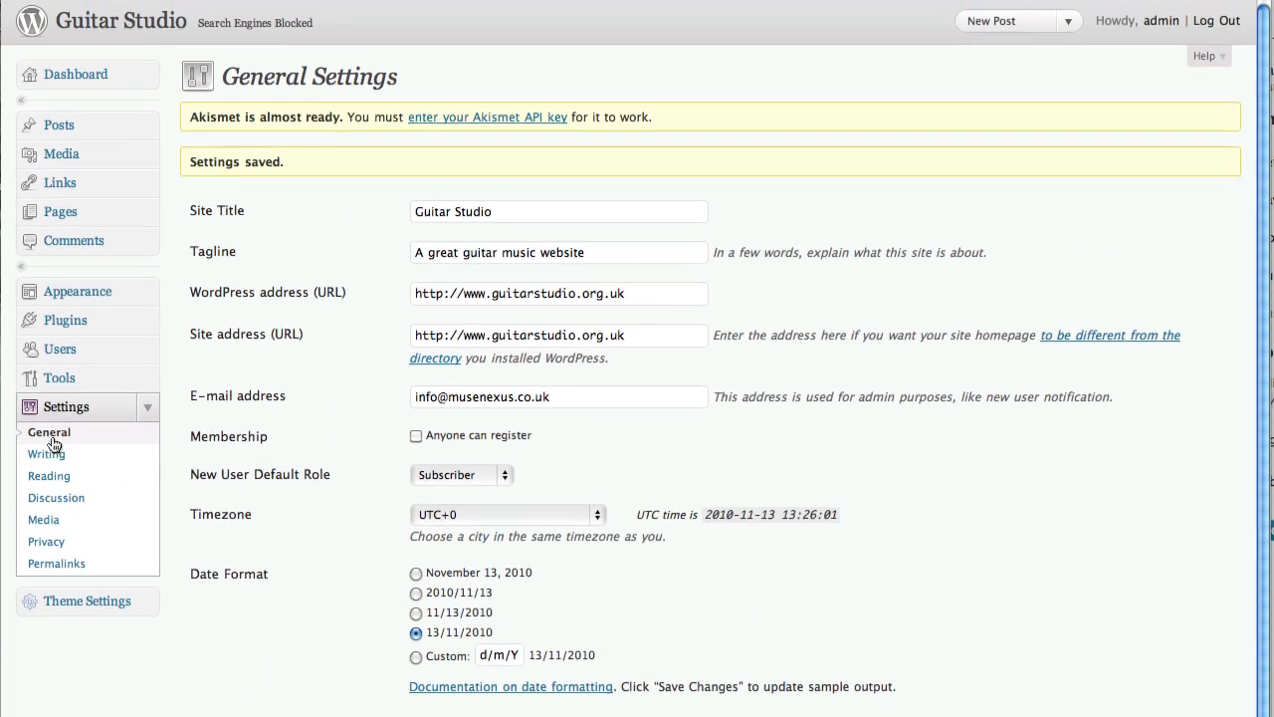
pyautogui.click(46, 458)
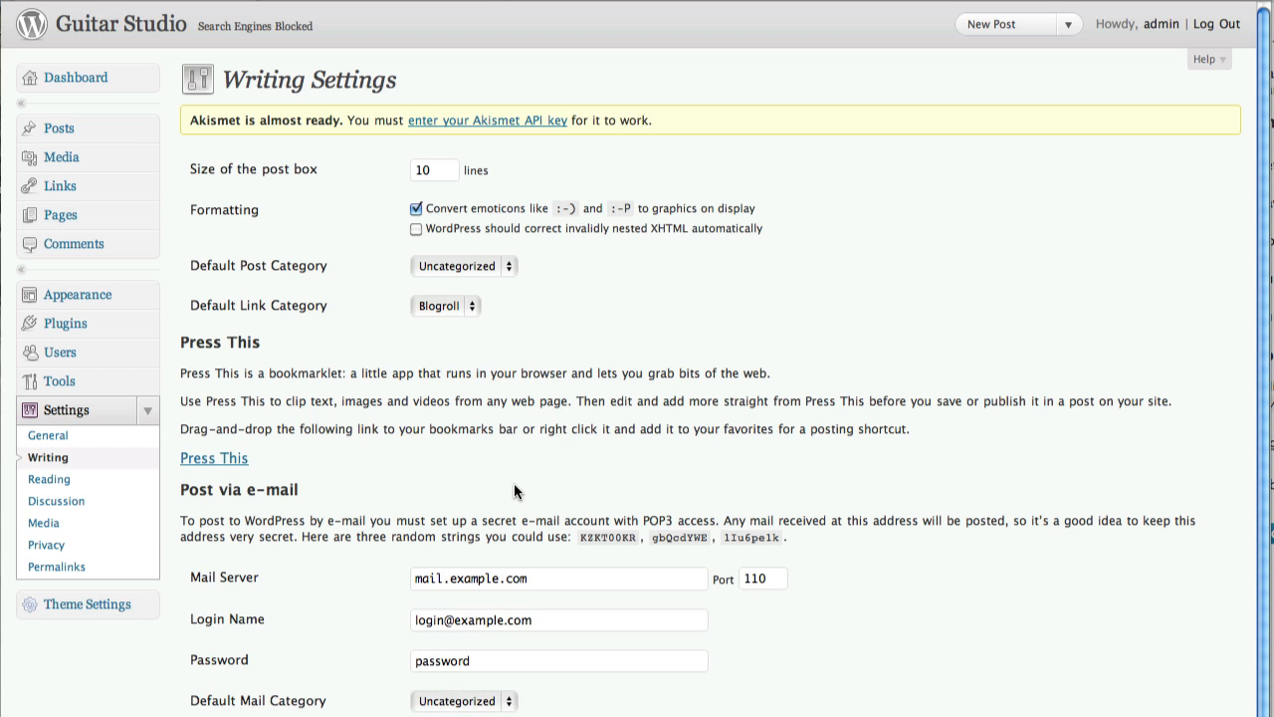
pyautogui.scroll(-3, 514, 482)
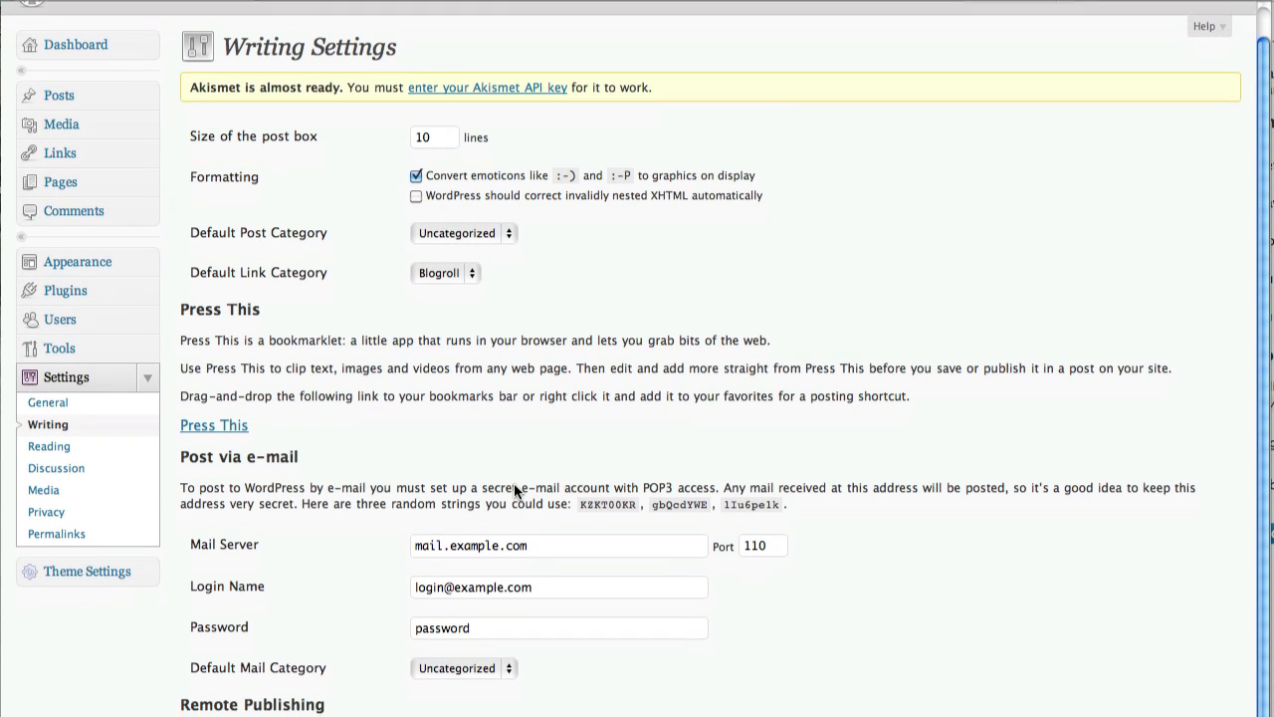
pyautogui.scroll(-2, 514, 484)
pyautogui.scroll(2, 513, 485)
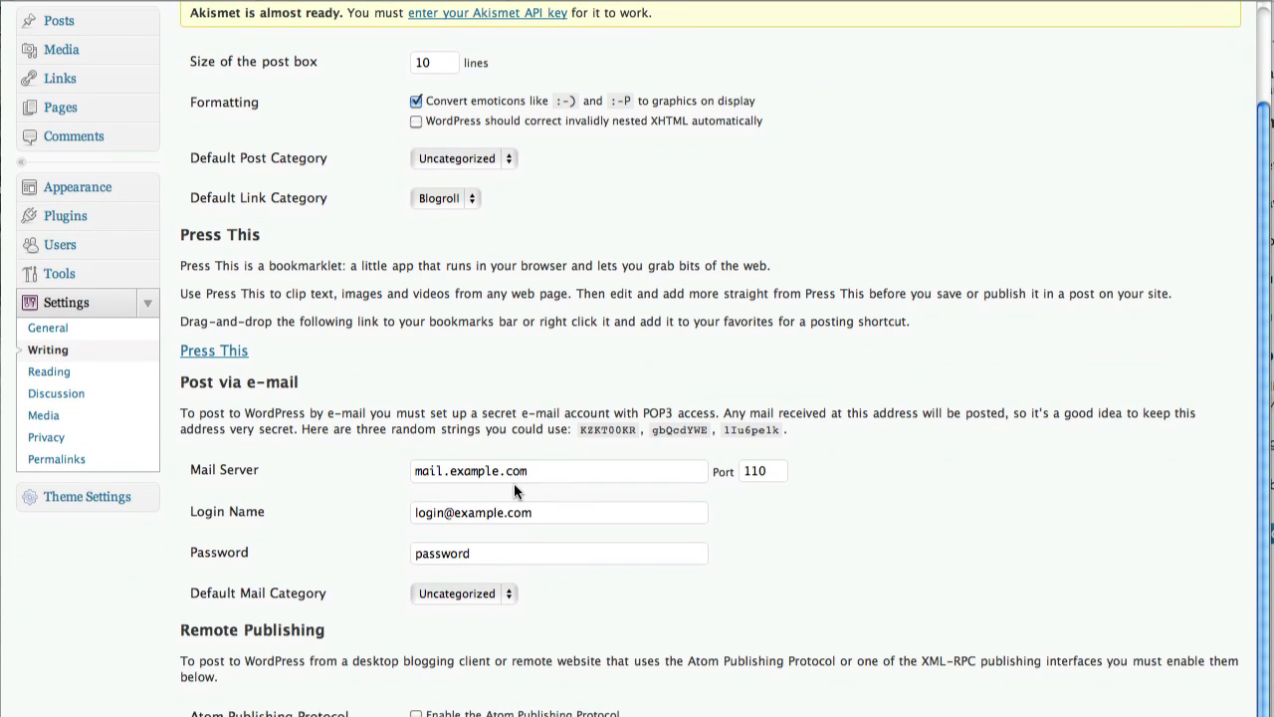
pyautogui.scroll(2, 513, 485)
pyautogui.scroll(1, 514, 483)
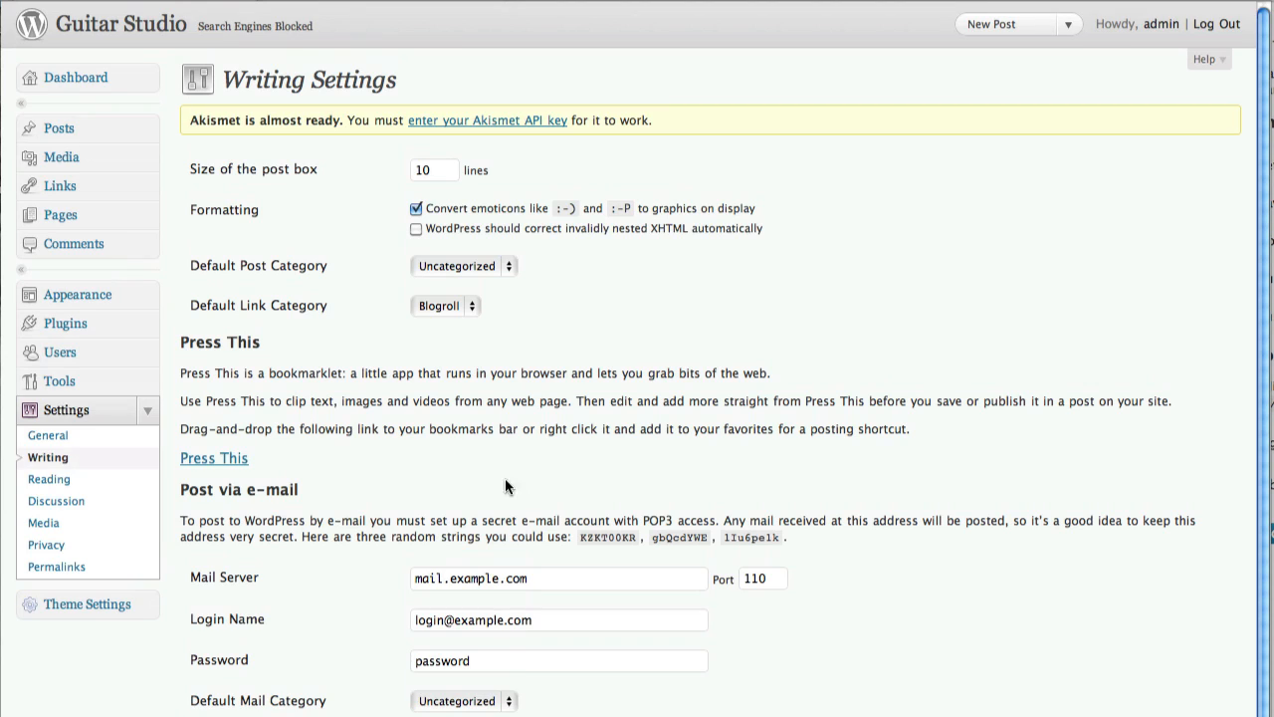
pyautogui.click(45, 482)
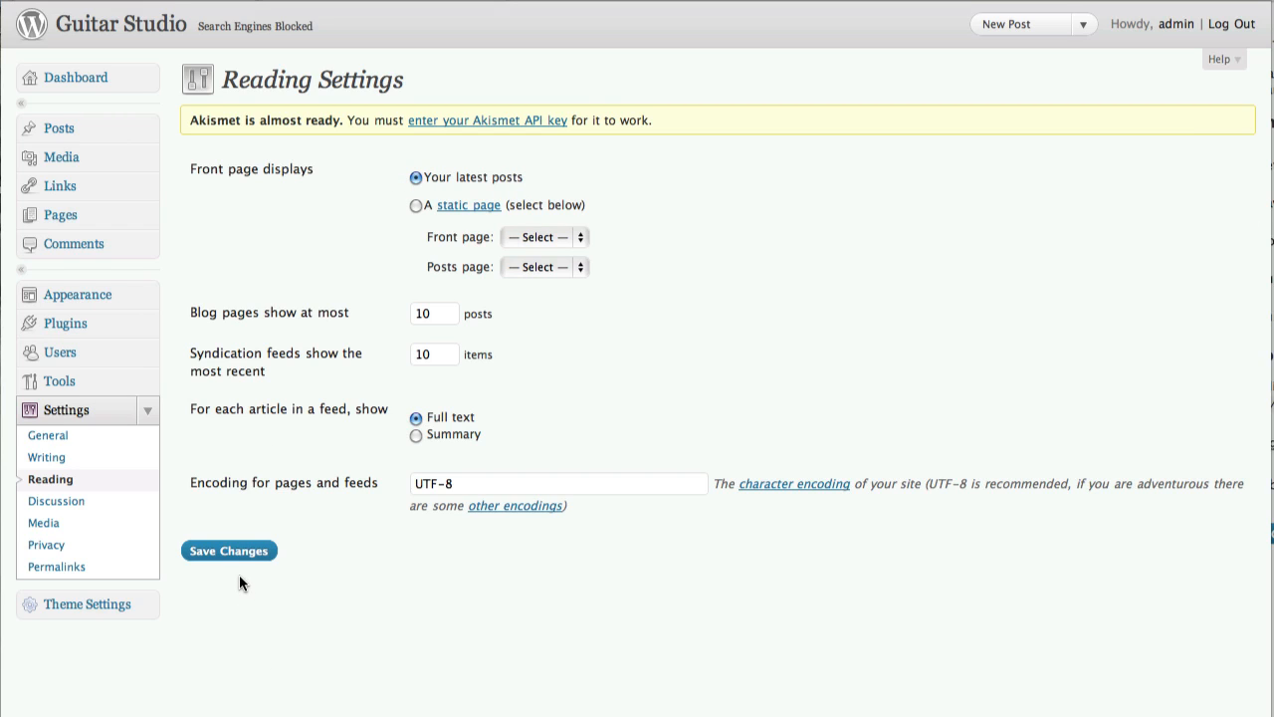
# - In the Discussion settings, set the avatar display to Don't show Avatars and save the changes
pyautogui.click(64, 505)
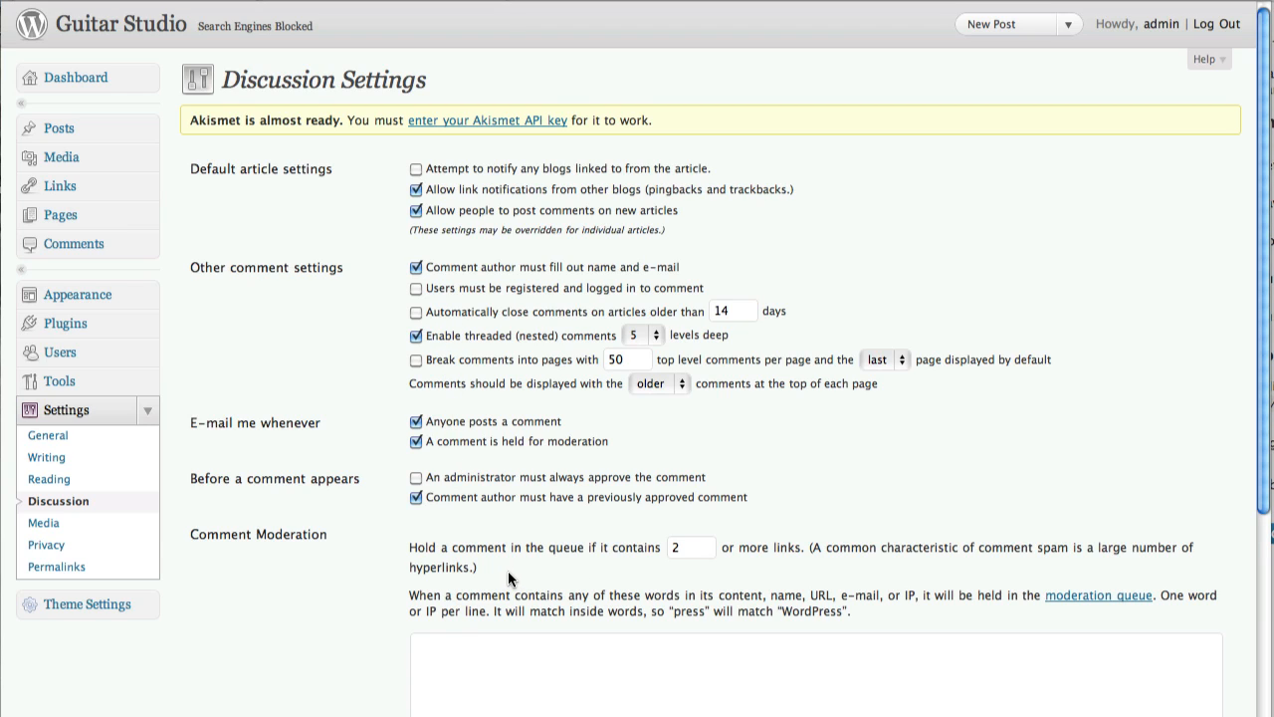
pyautogui.scroll(-5, 507, 572)
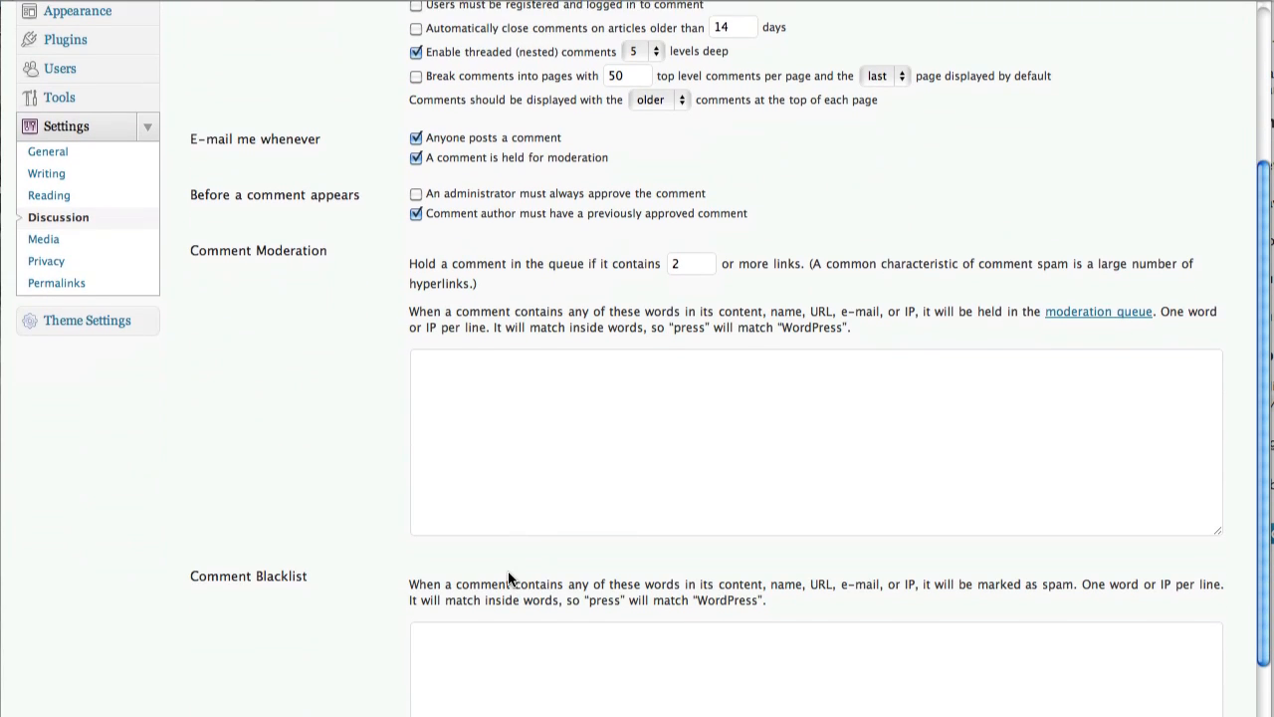
pyautogui.scroll(-4, 508, 576)
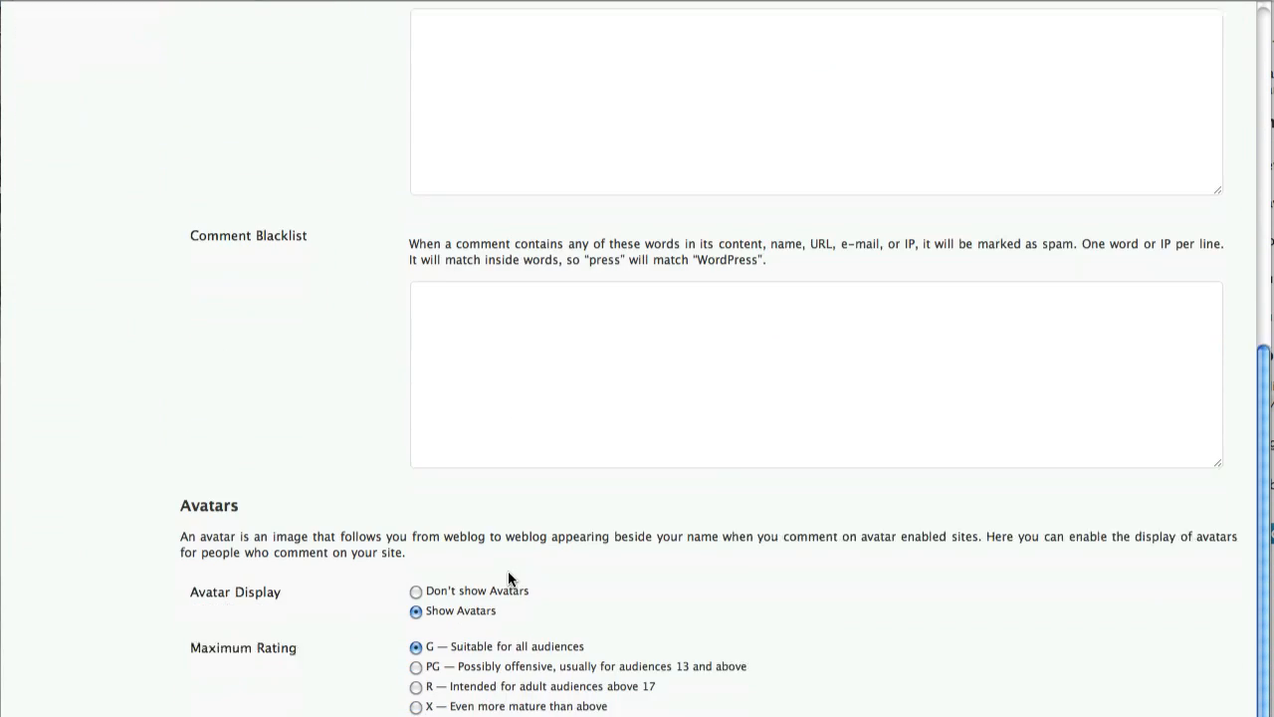
pyautogui.scroll(-4, 507, 575)
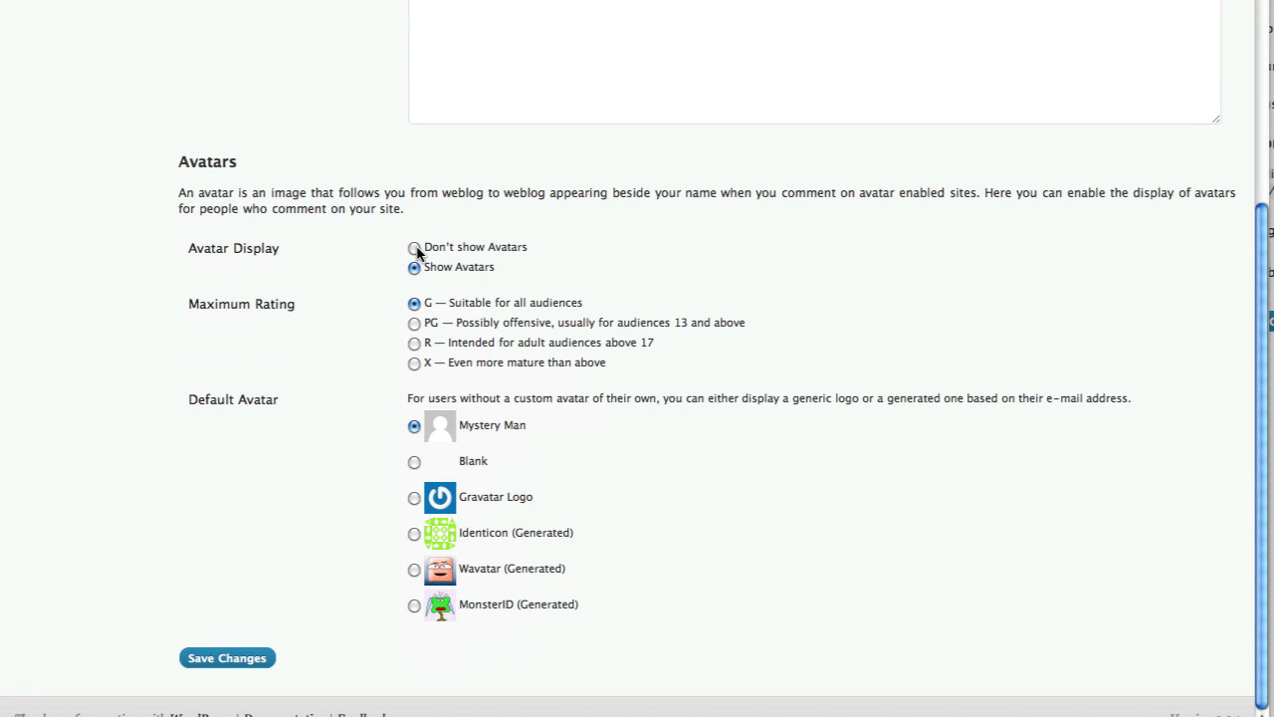
pyautogui.click(414, 248)
pyautogui.click(414, 268)
pyautogui.click(416, 249)
pyautogui.click(213, 660)
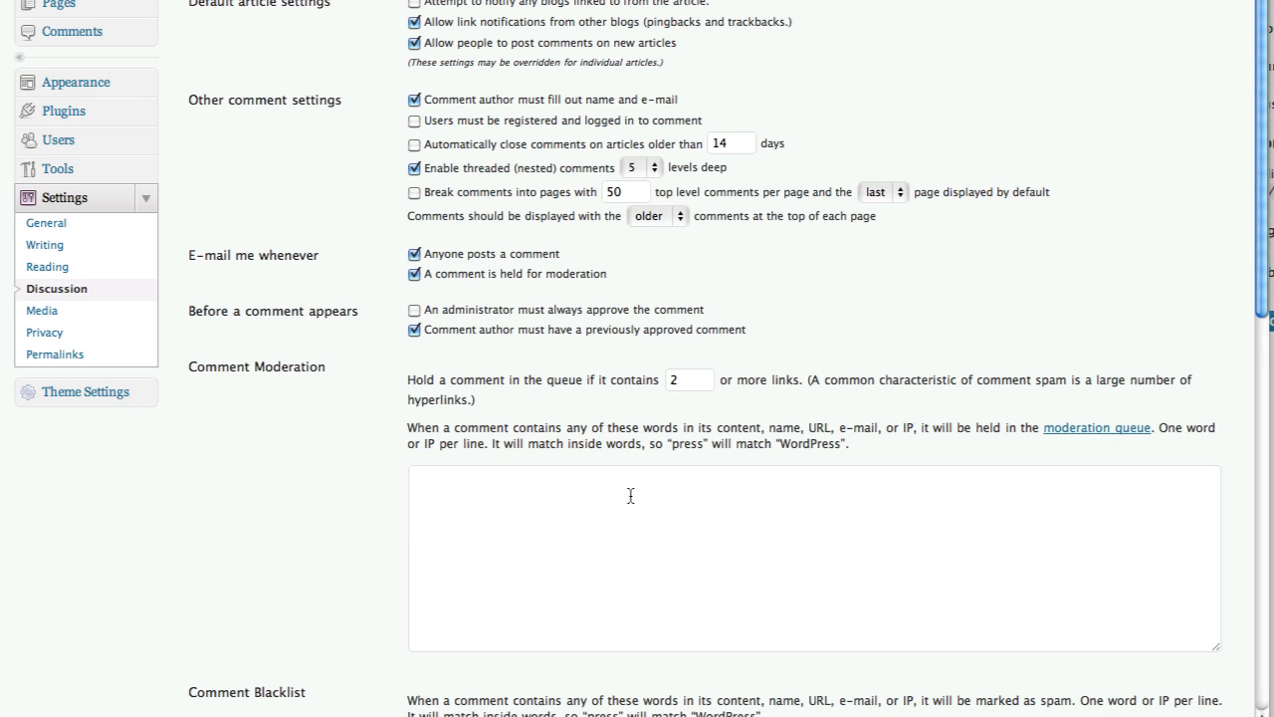
# - In the Media settings, turn off organizing uploads into month- and year-based folders and save the changes
pyautogui.scroll(4, 46, 398)
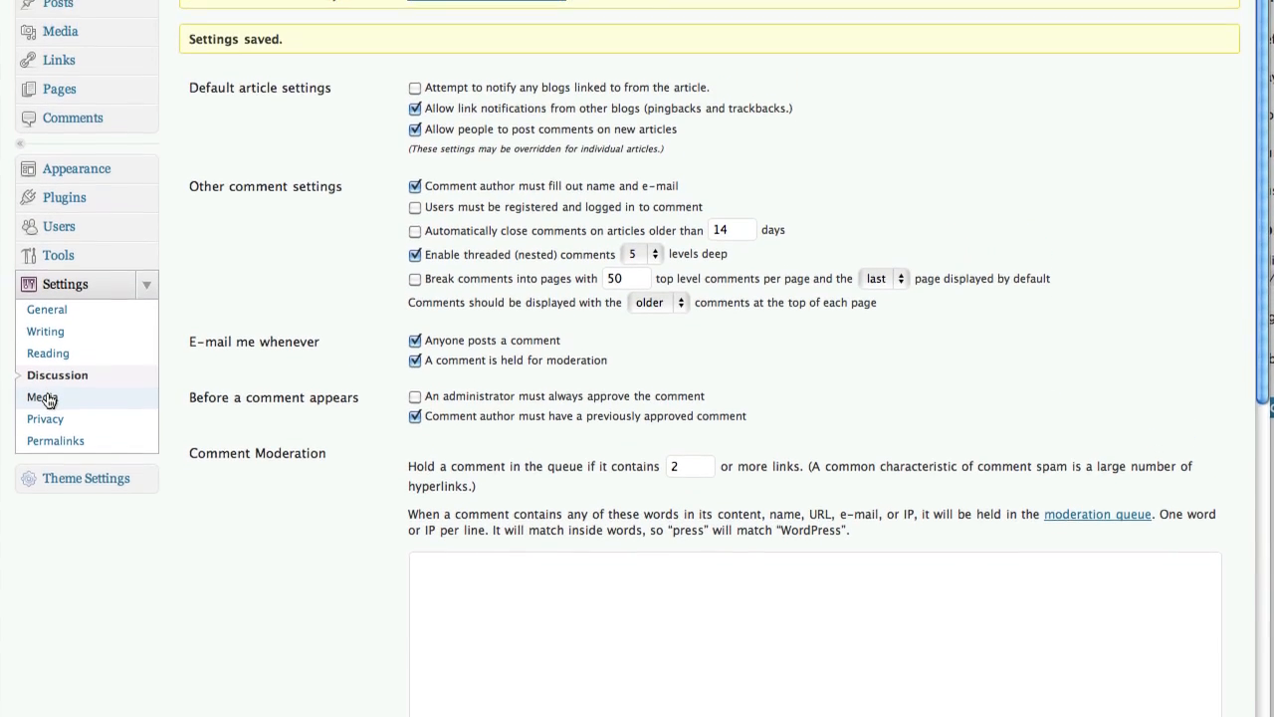
pyautogui.click(44, 489)
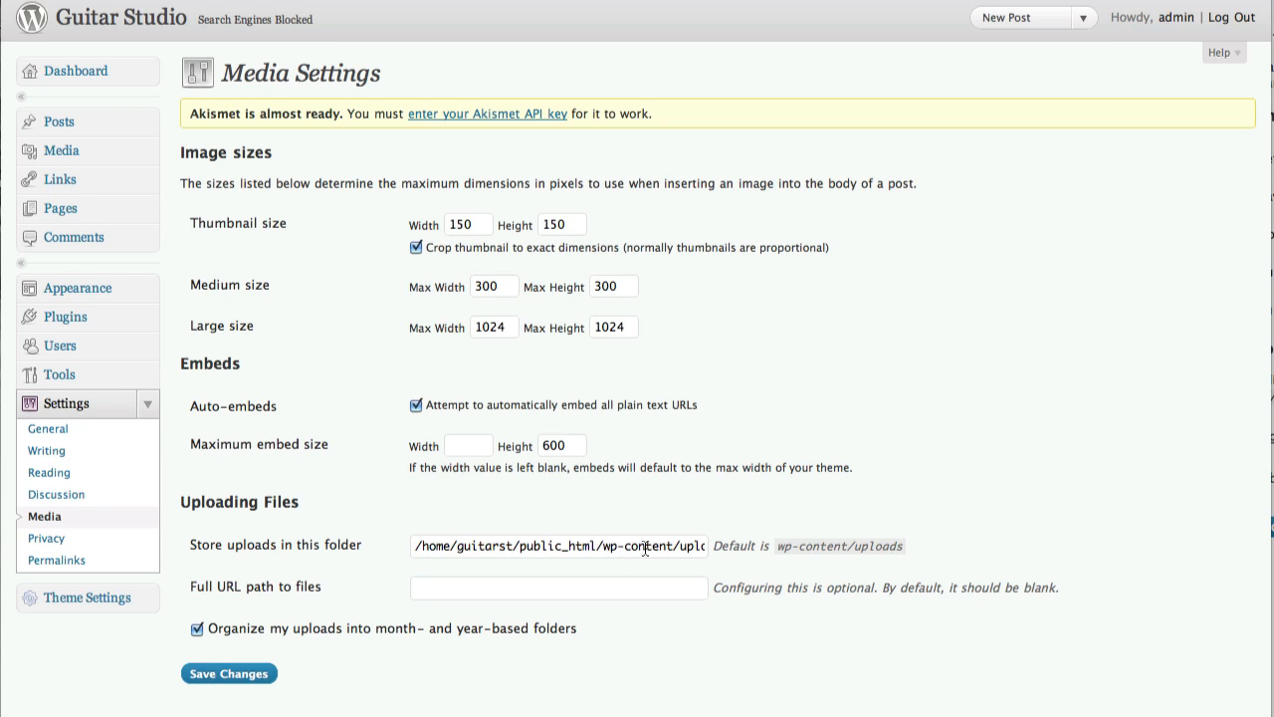
pyautogui.moveTo(645, 546); pyautogui.dragTo(700, 547)
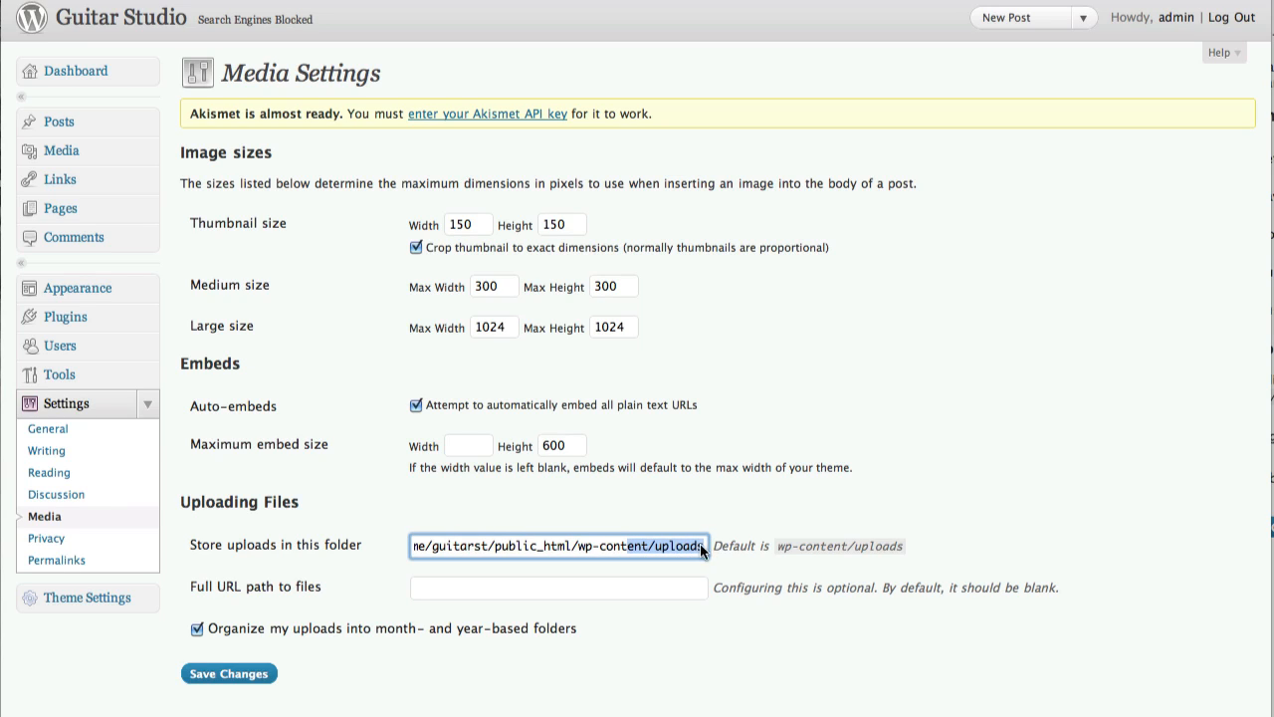
pyautogui.click(698, 544)
pyautogui.click(465, 593)
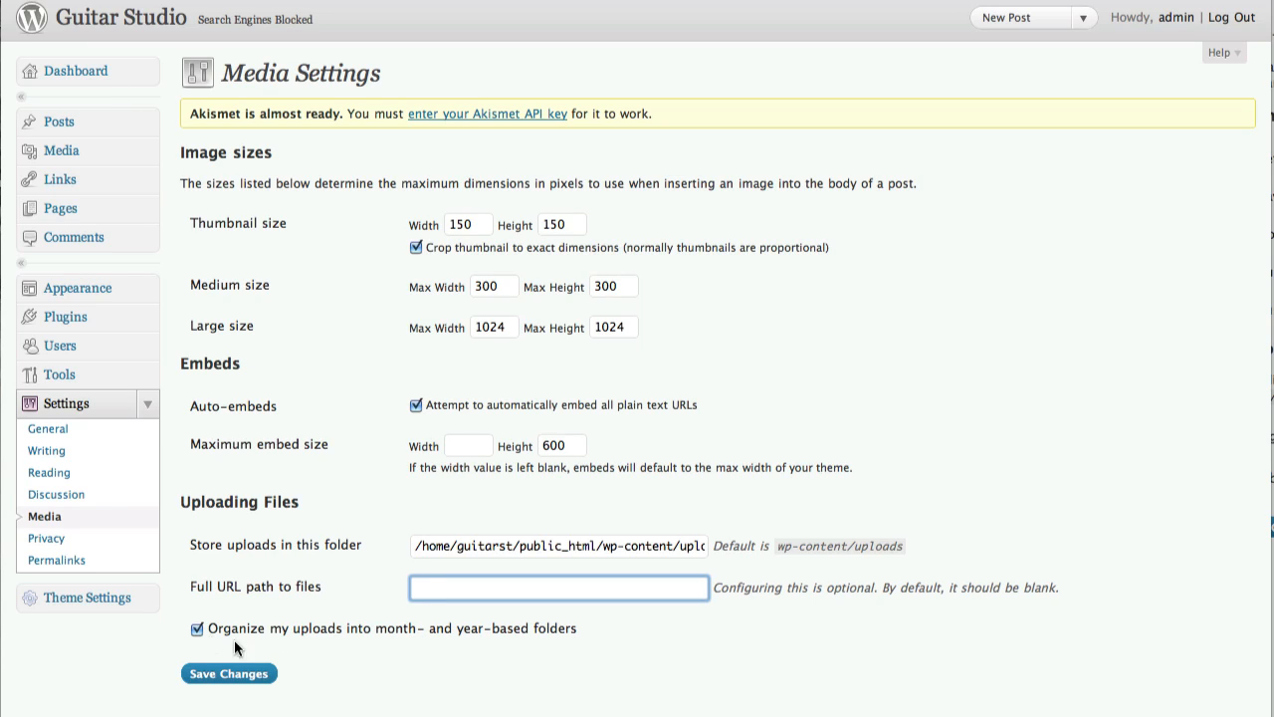
pyautogui.click(197, 628)
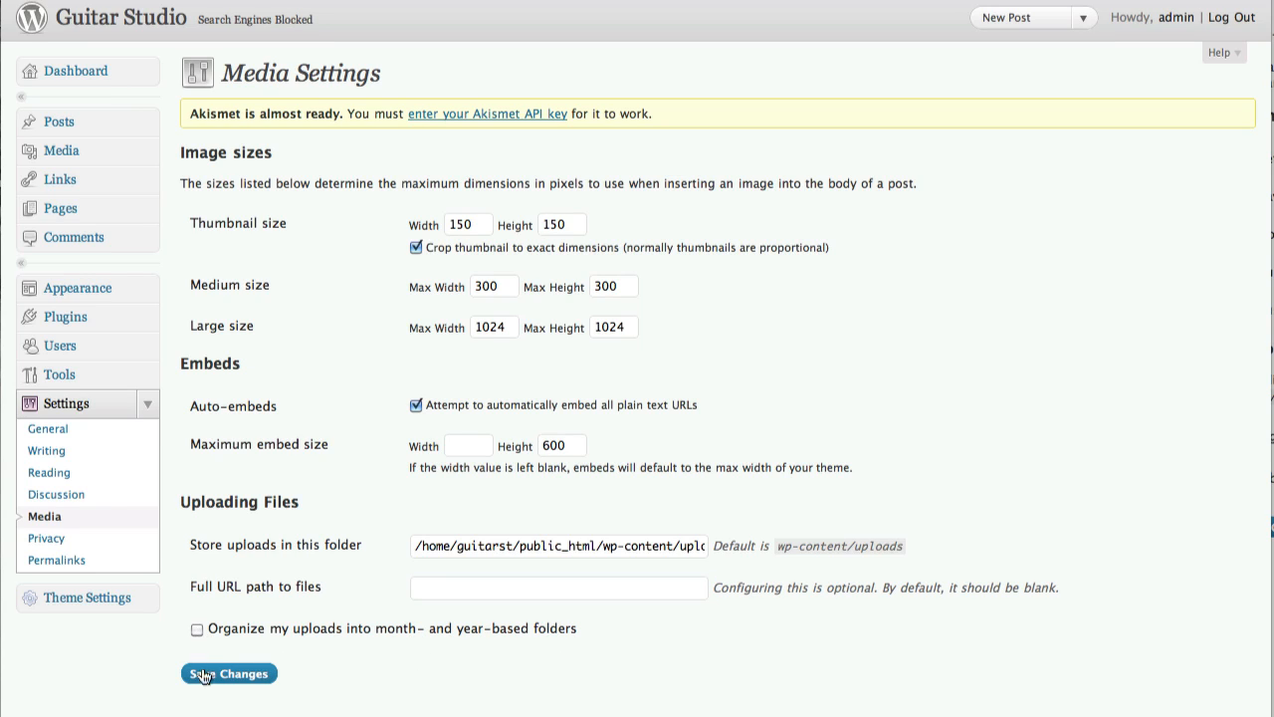
pyautogui.click(233, 675)
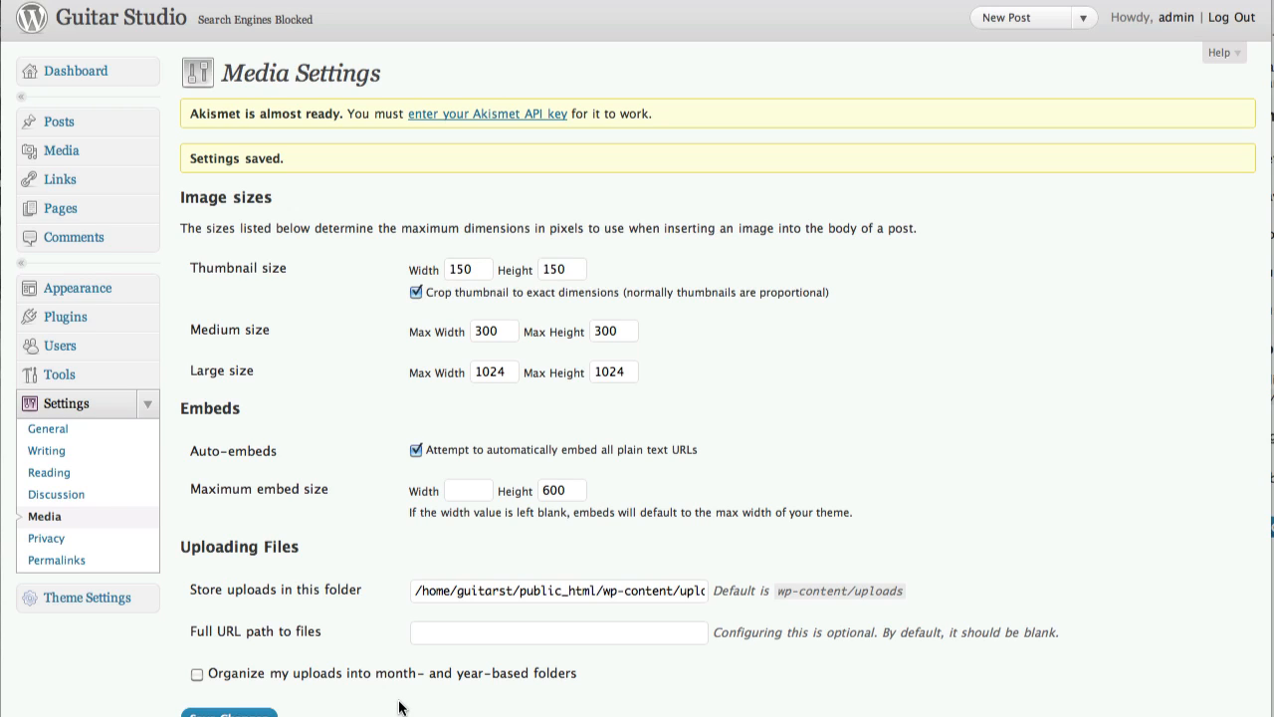
# - In the Privacy settings, make the site visible to everyone, including search engines, and save the changes
pyautogui.click(47, 540)
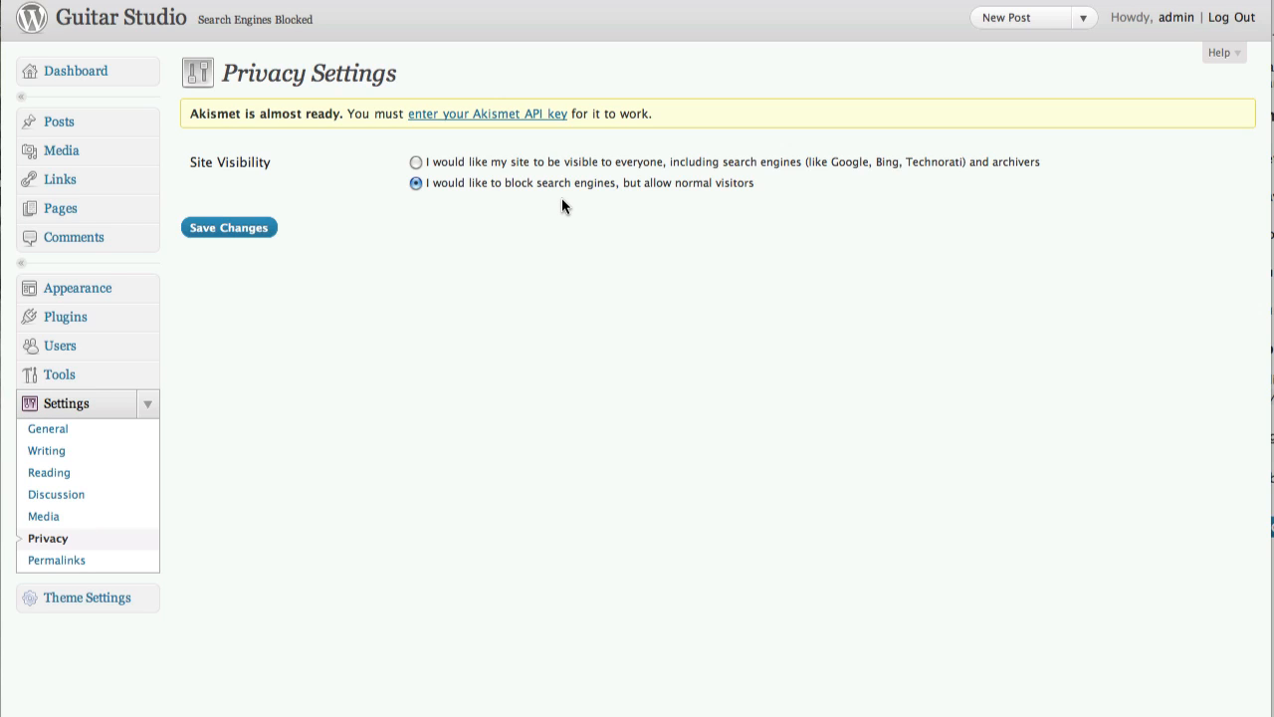
pyautogui.click(415, 162)
pyautogui.click(249, 230)
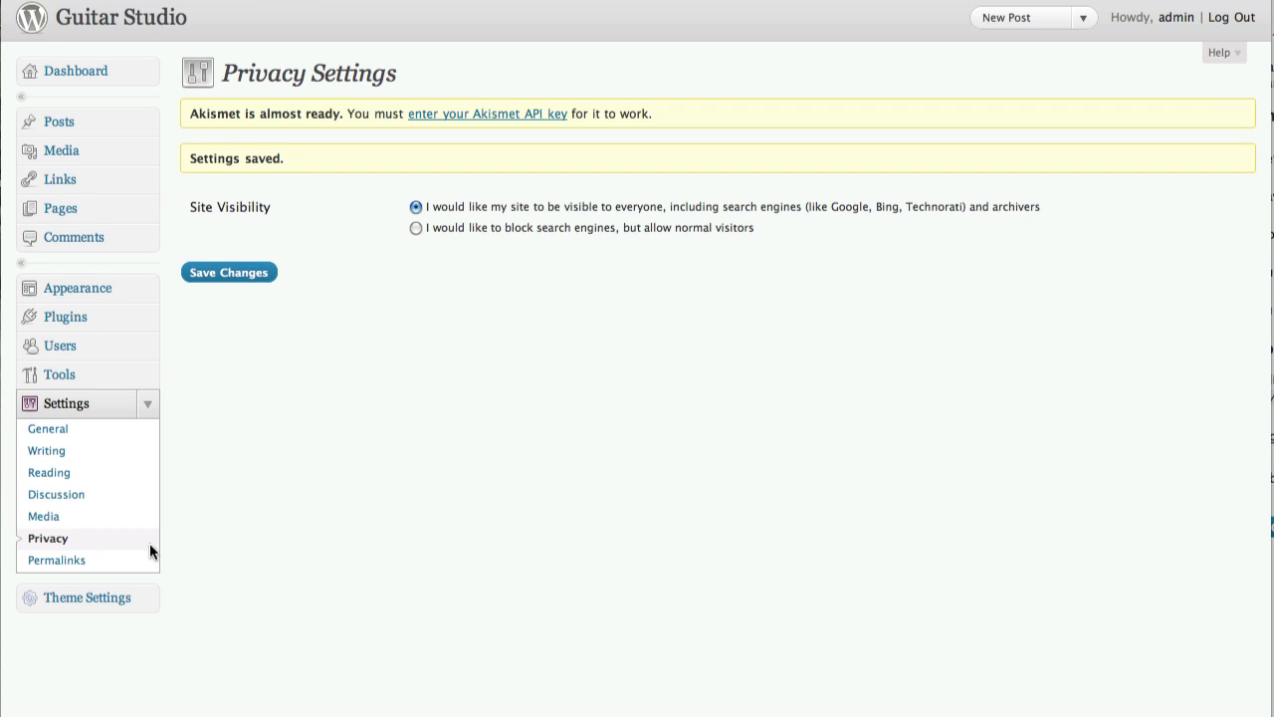
# - In the Permalink settings, choose a custom structure of /%category%/%postname%/ and save the changes
pyautogui.click(60, 560)
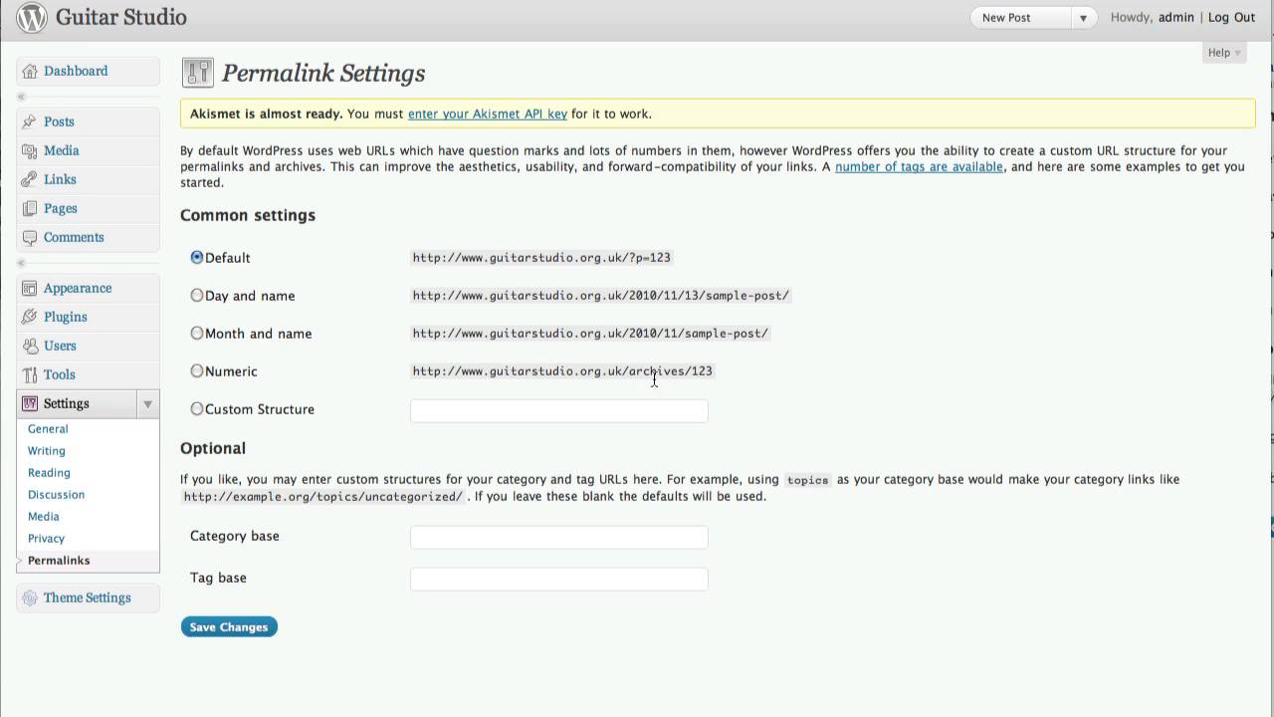
pyautogui.click(196, 410)
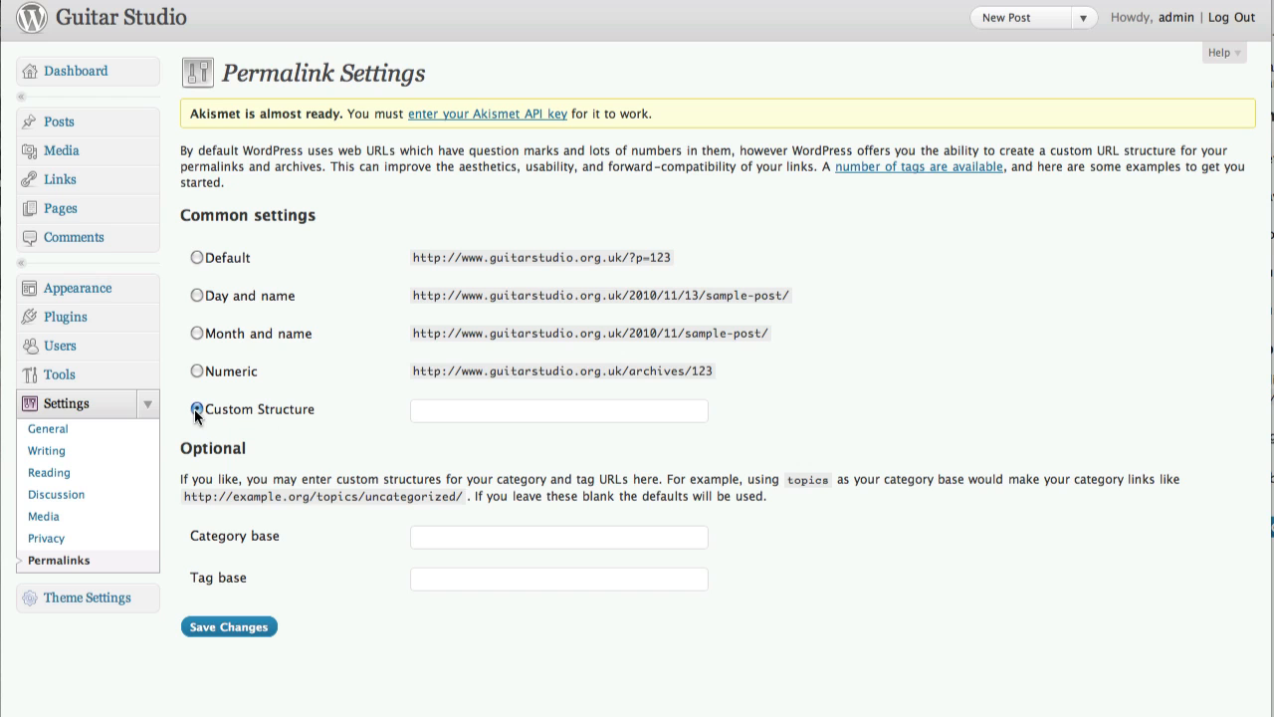
pyautogui.click(479, 411)
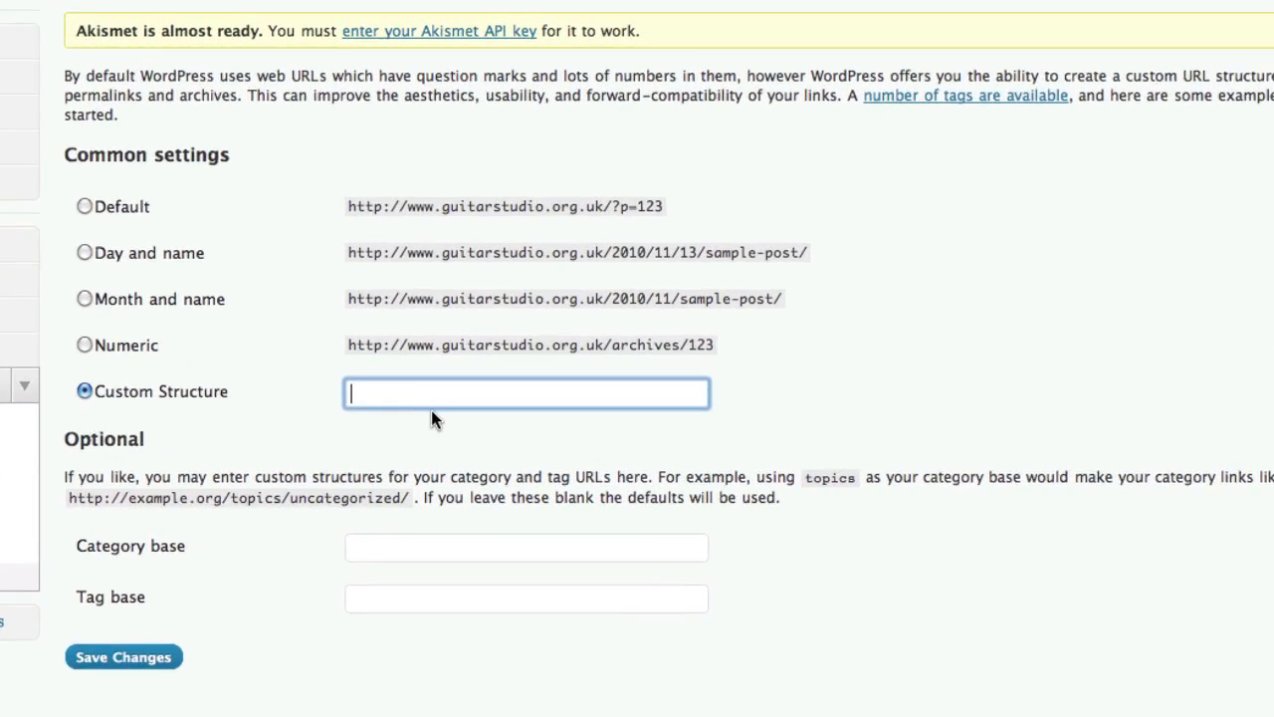
pyautogui.write('/')
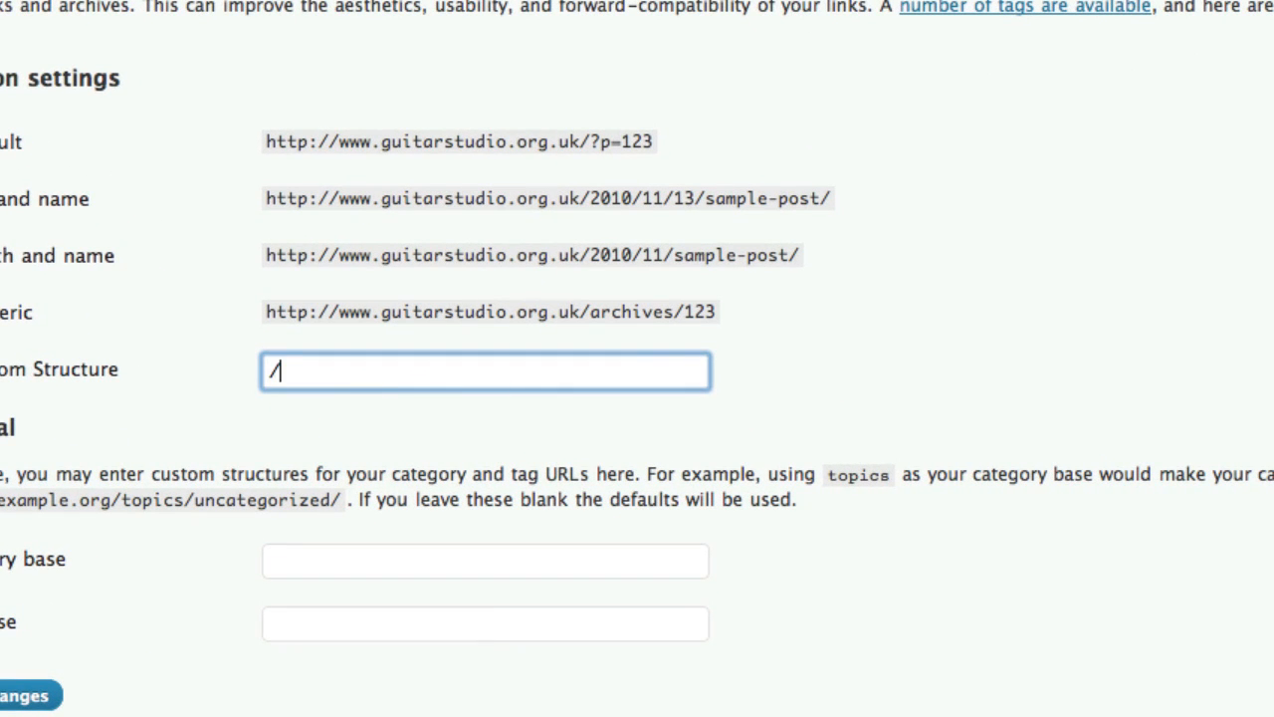
pyautogui.write('%category')
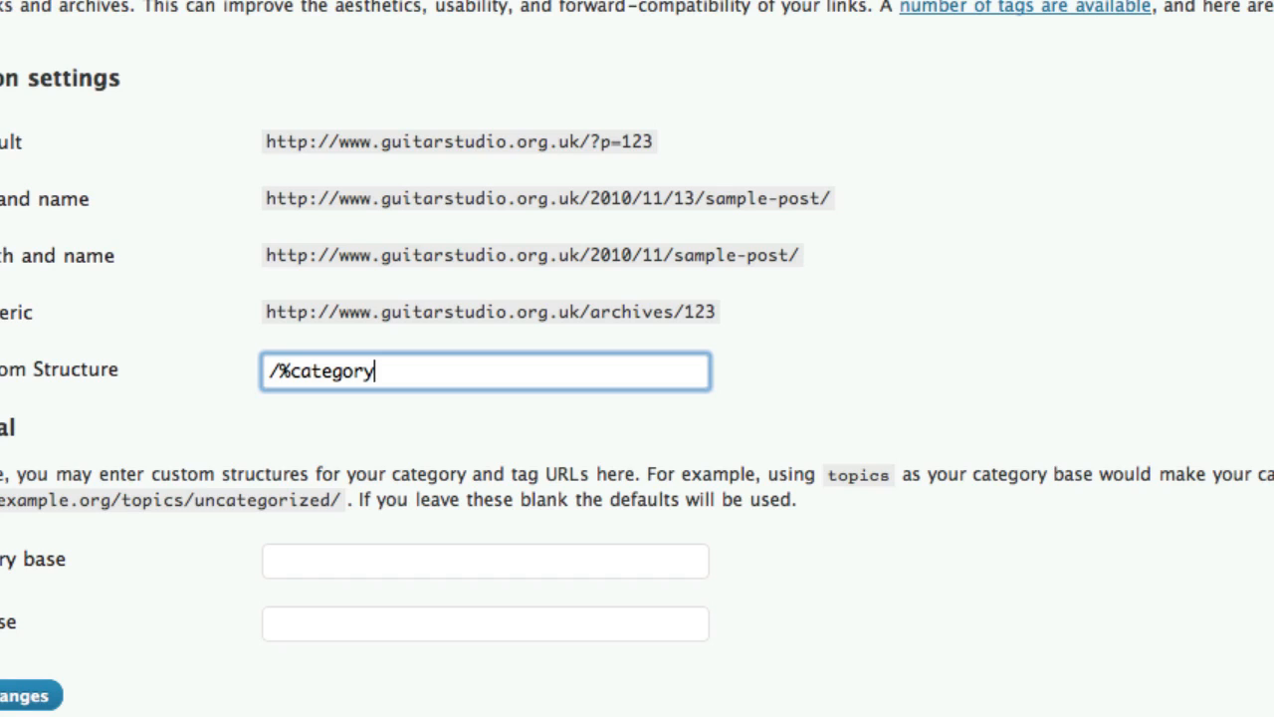
pyautogui.write('%/%post')
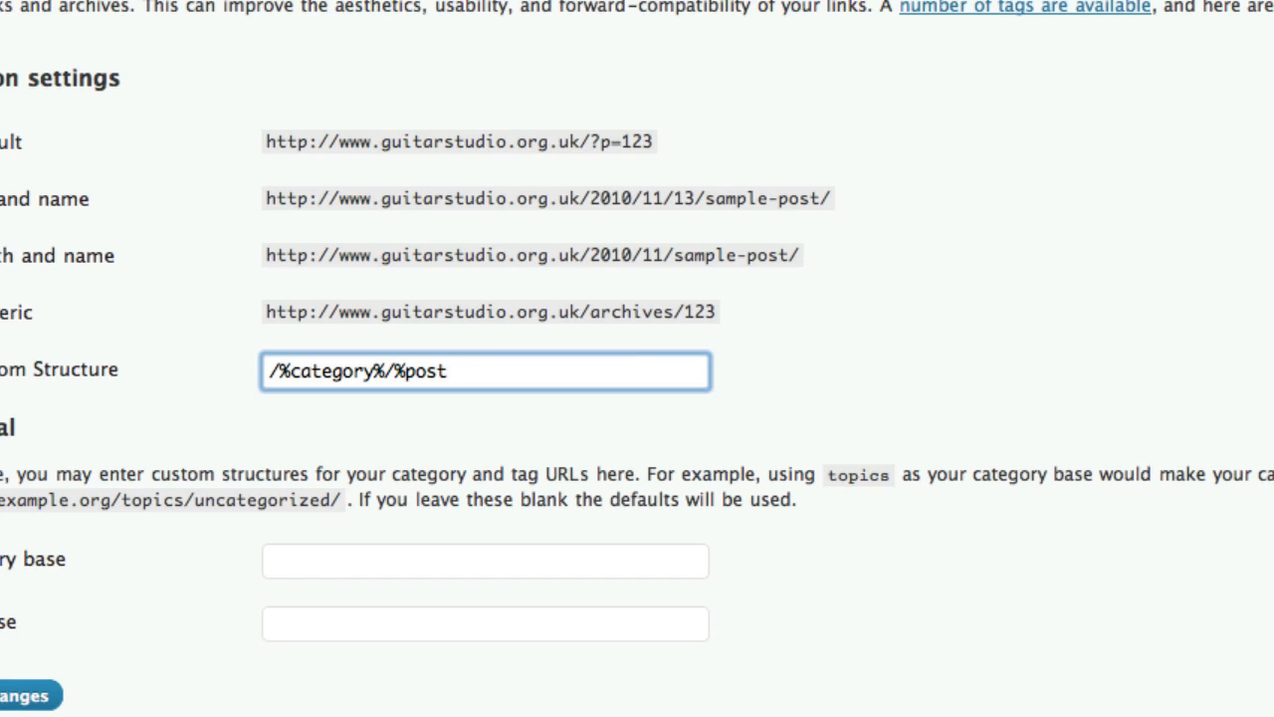
pyautogui.write('name%/')
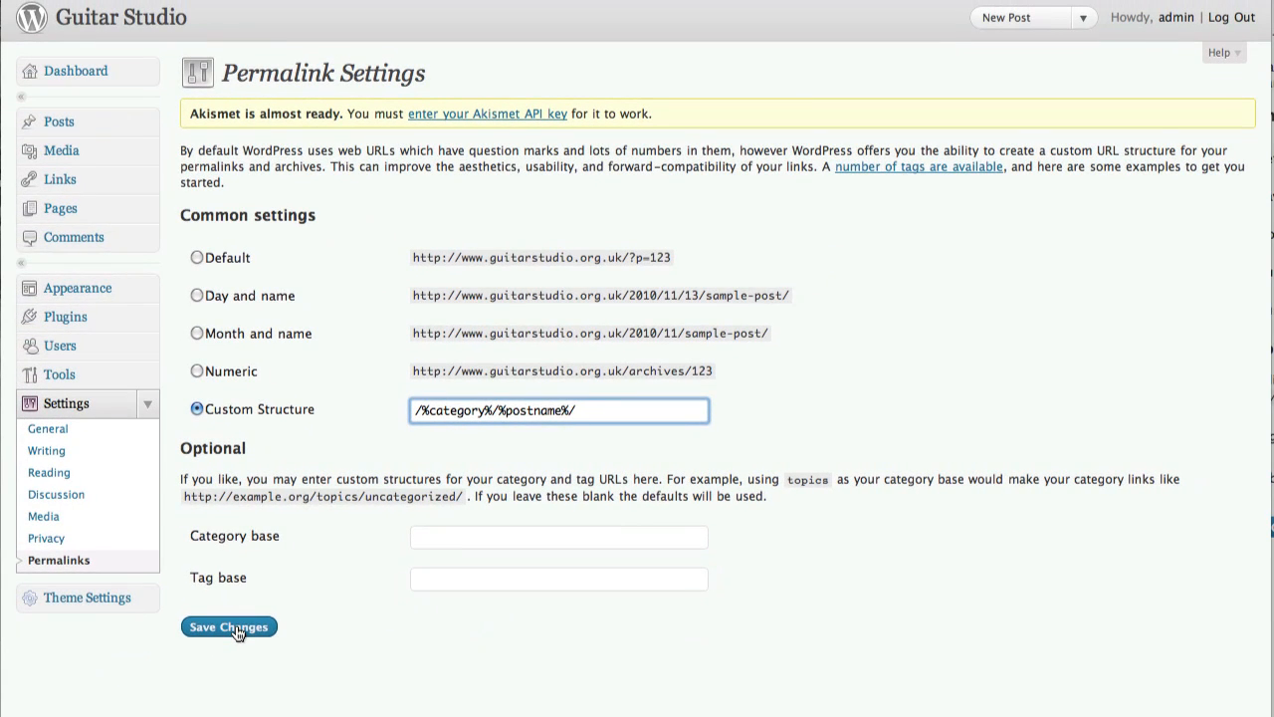
pyautogui.click(235, 628)
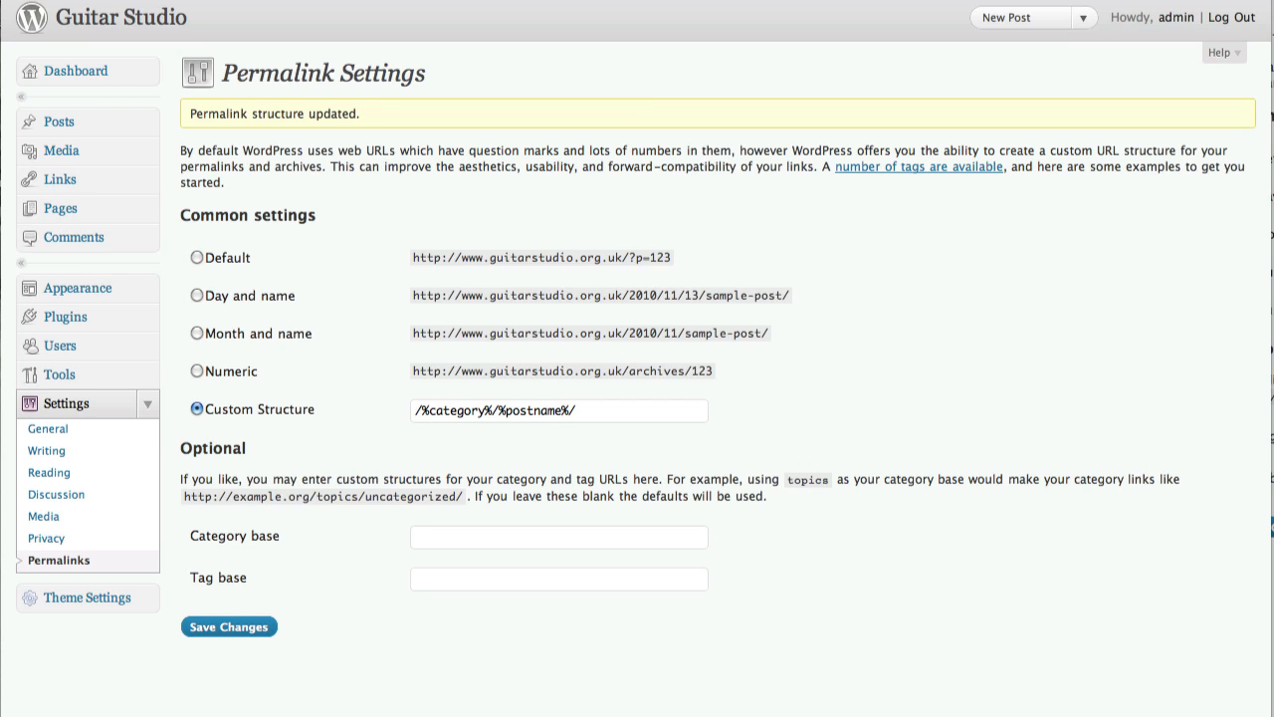
# - Open the Theme Settings and review the general appearance options, including the sidebar placement choices, and the header options
pyautogui.click(117, 600)
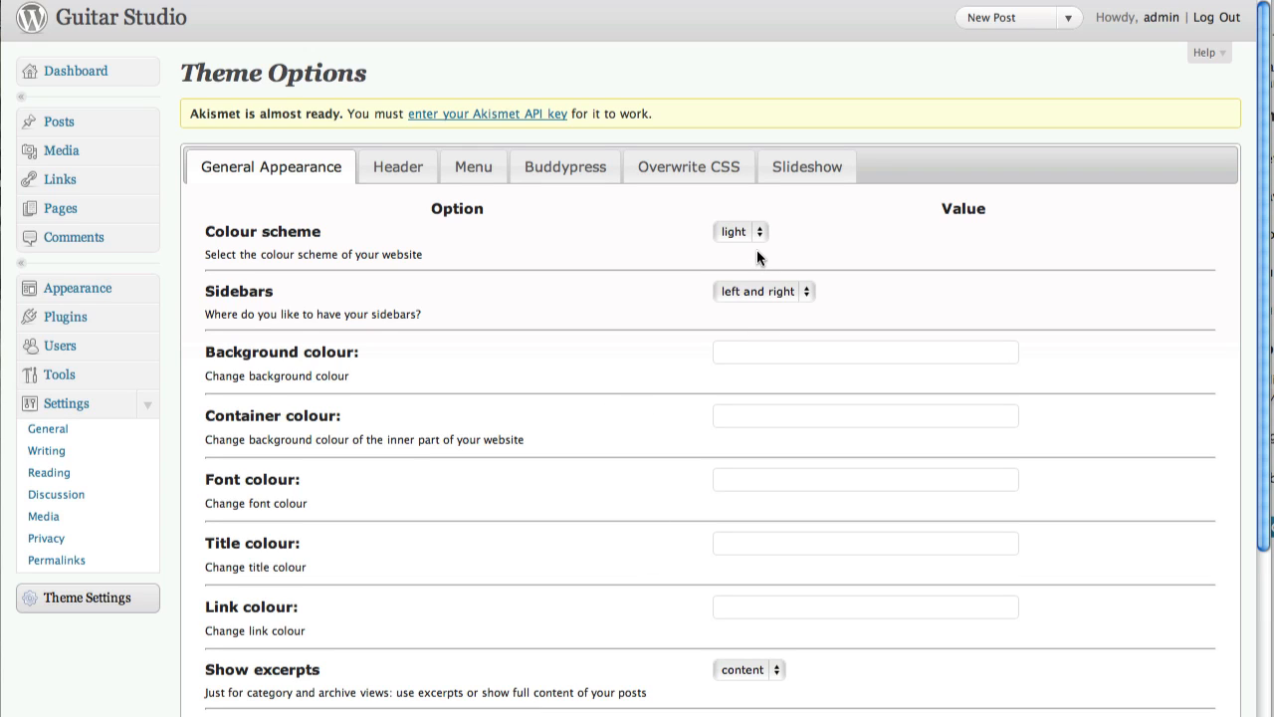
pyautogui.click(798, 288)
pyautogui.click(842, 304)
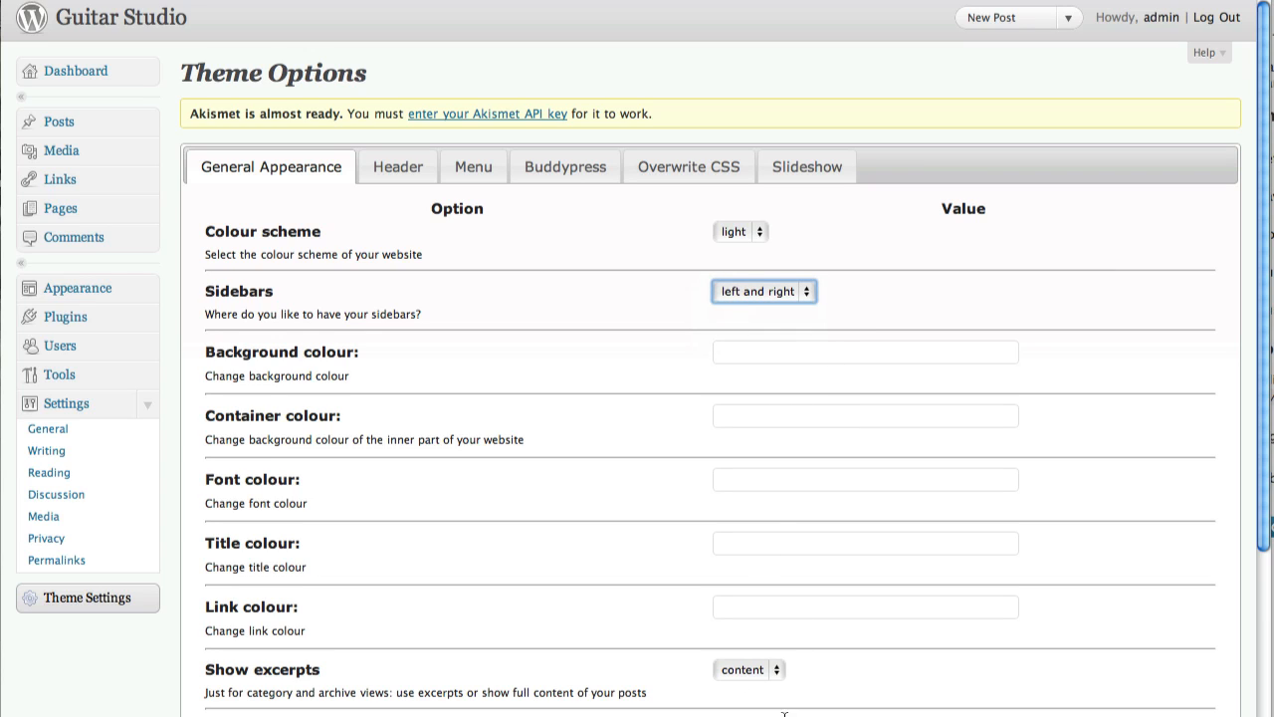
pyautogui.click(407, 171)
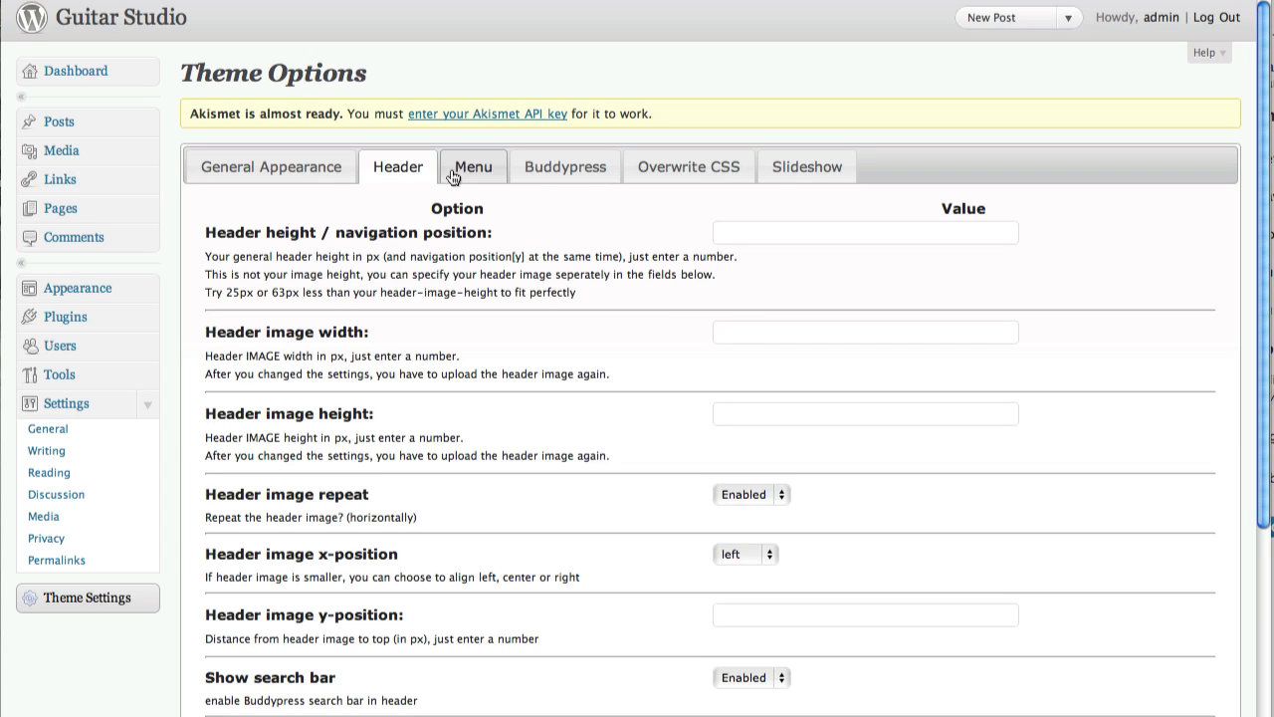
pyautogui.click(262, 177)
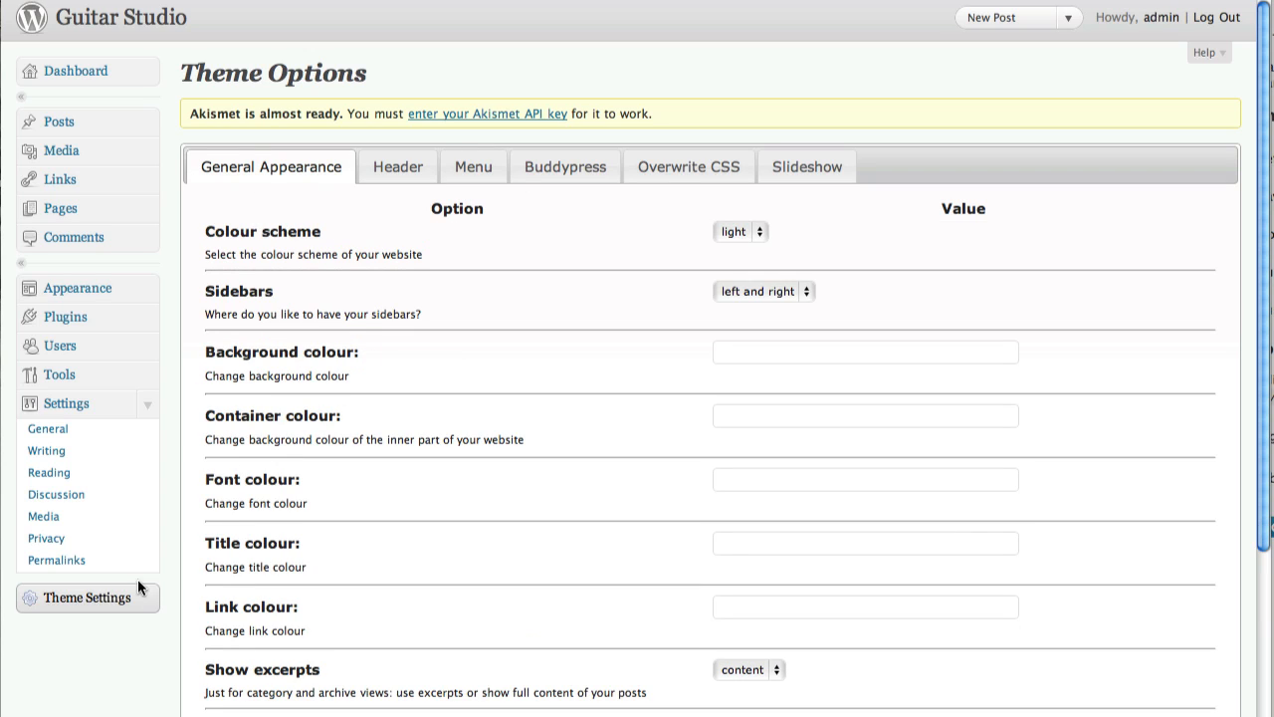